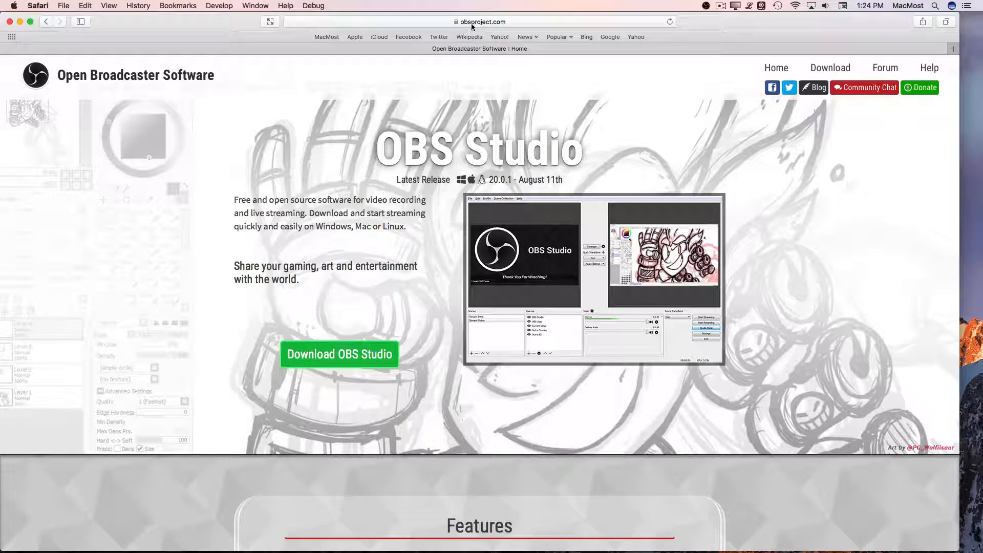
pyautogui.click(470, 22)
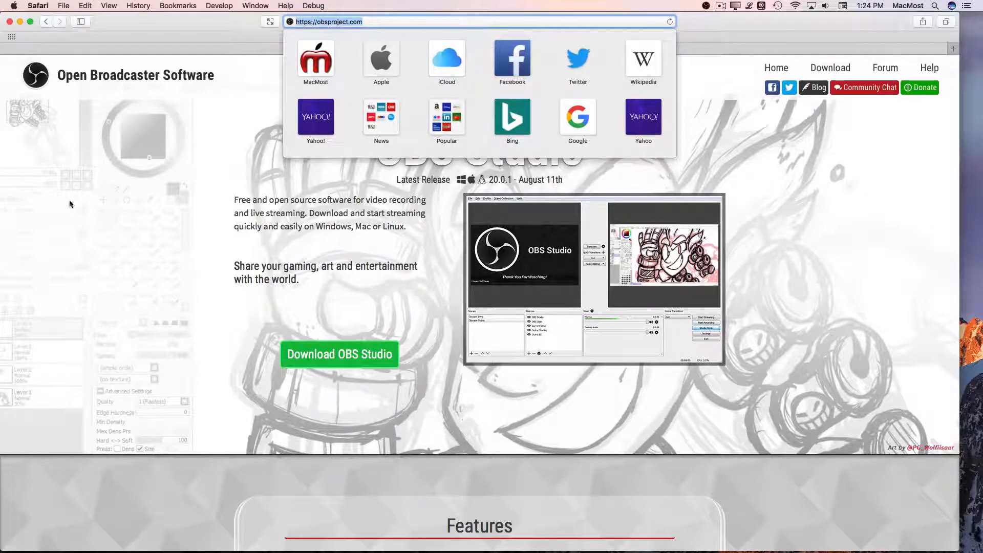
pyautogui.click(126, 219)
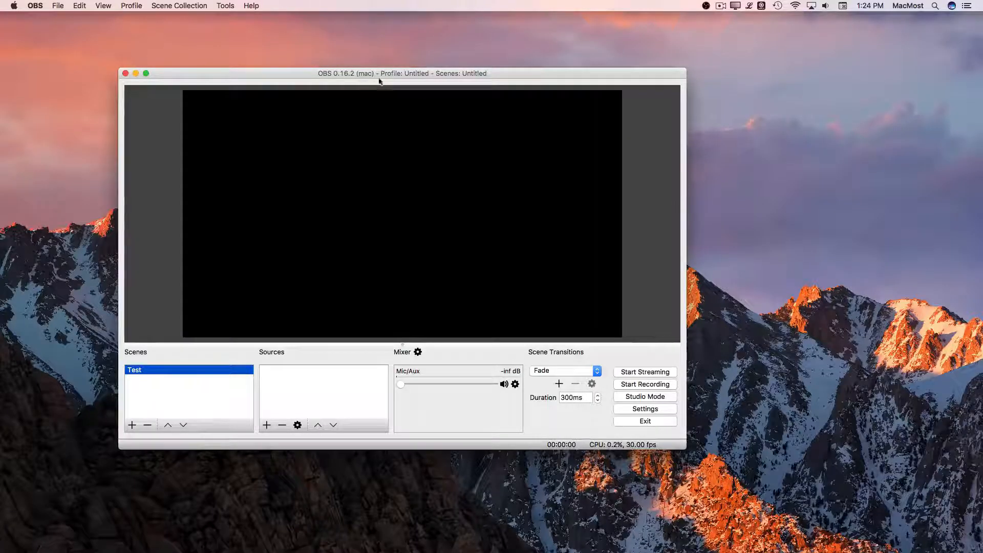
# Step: Create a new Video Capture Device source named My Camera in the Test scene
pyautogui.moveTo(378, 80); pyautogui.dragTo(488, 83)
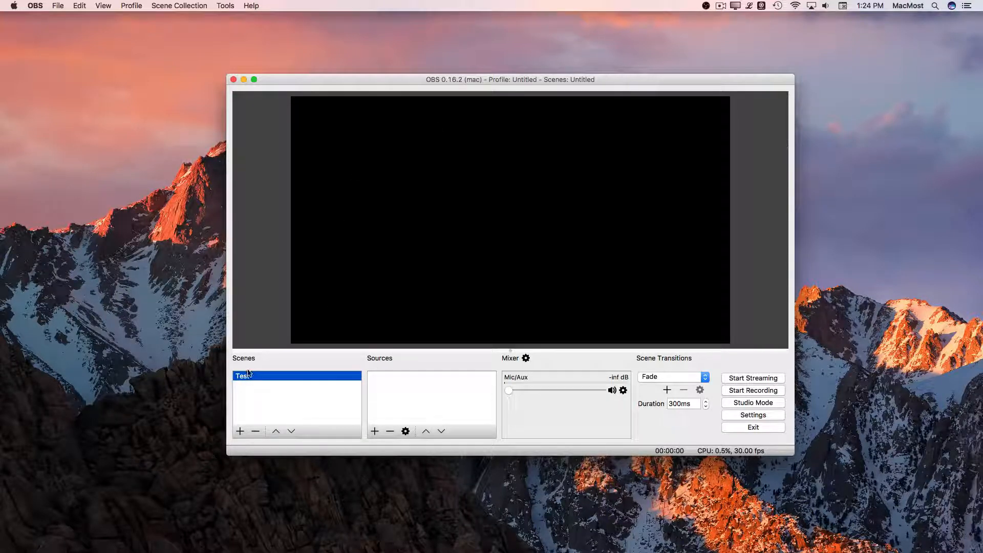
pyautogui.click(374, 432)
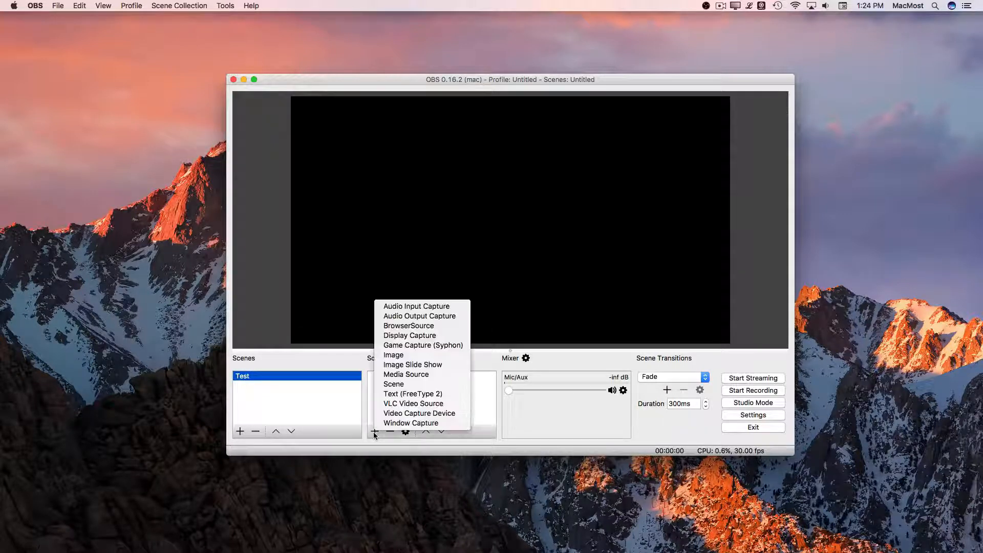
pyautogui.click(402, 413)
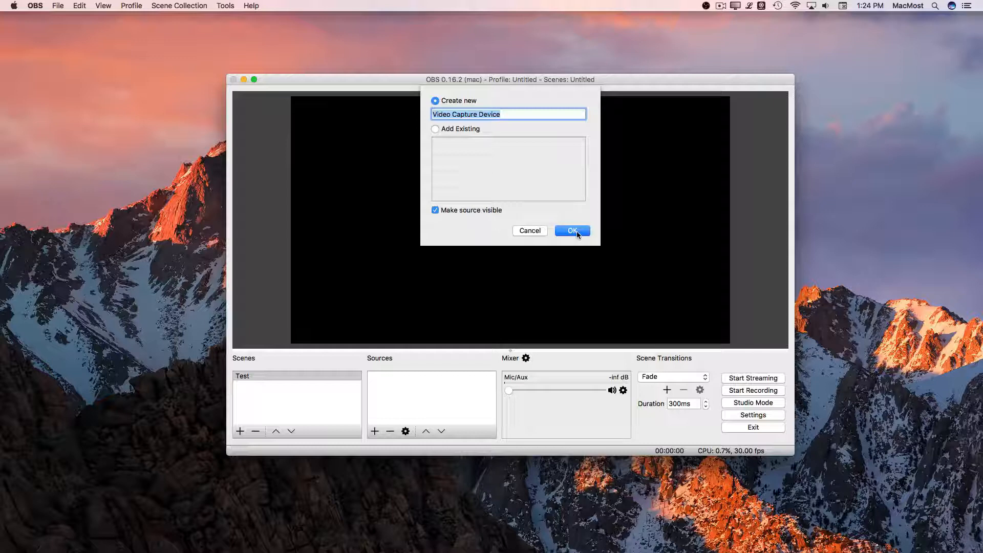
pyautogui.write('My Camera')
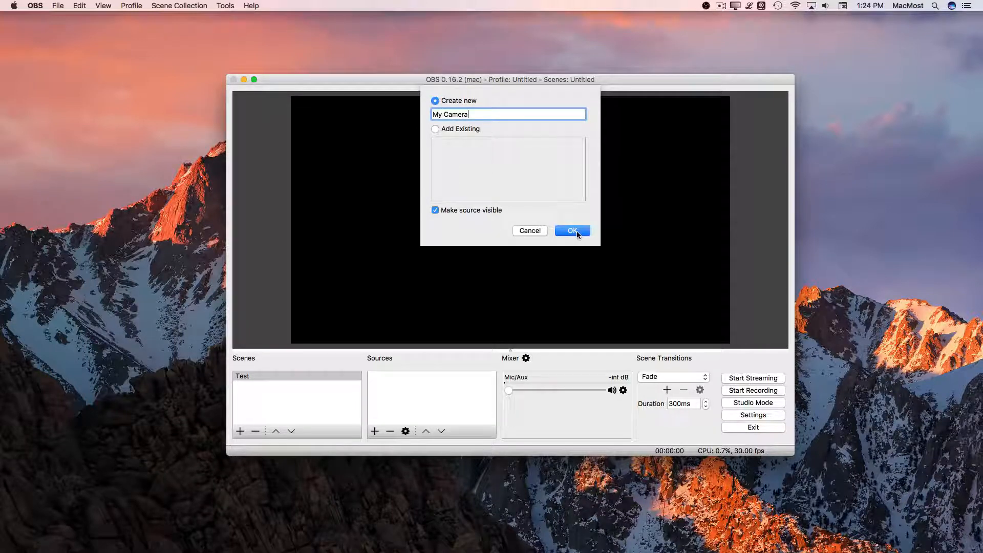
pyautogui.click(577, 231)
pyautogui.click(417, 325)
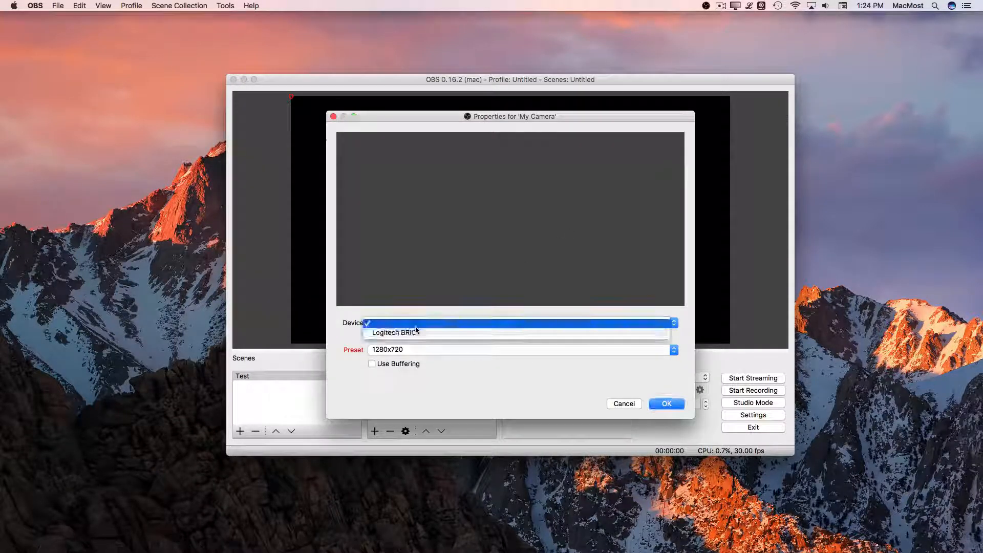
pyautogui.click(416, 331)
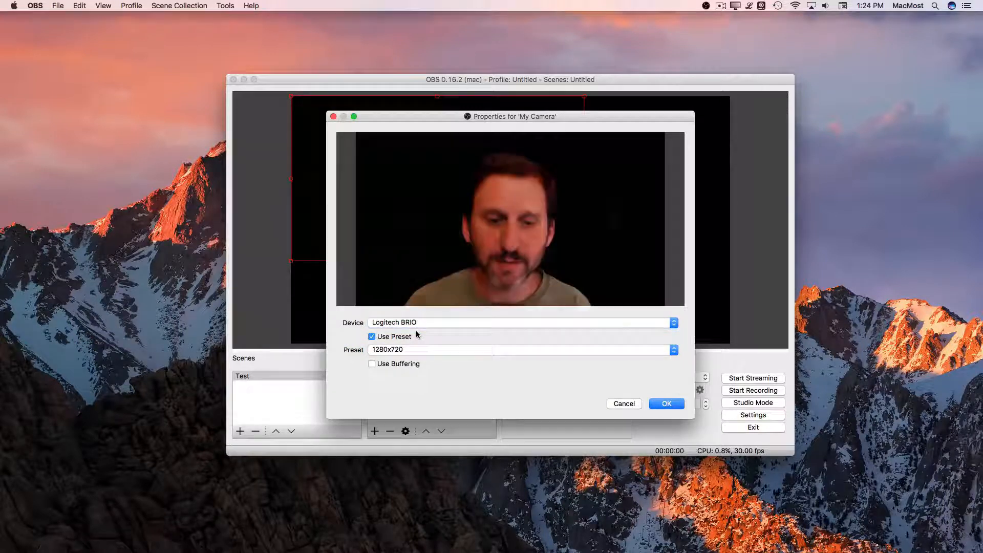
pyautogui.click(394, 349)
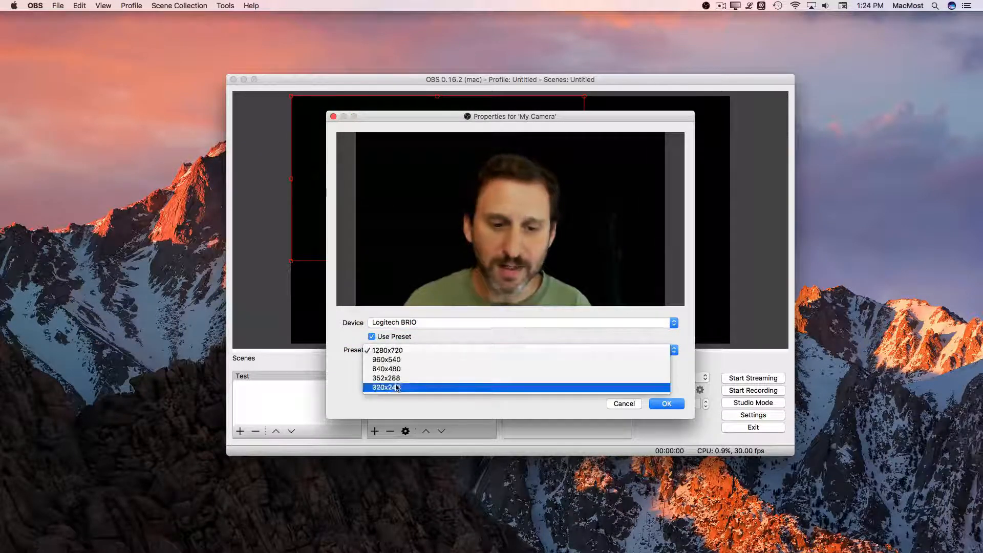
pyautogui.click(394, 350)
pyautogui.click(667, 403)
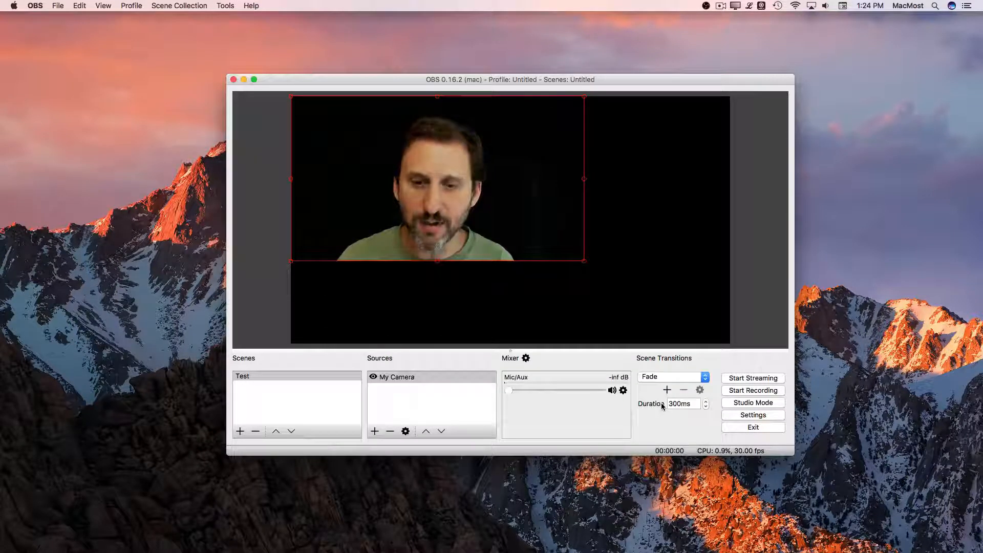
pyautogui.moveTo(479, 206); pyautogui.dragTo(520, 232)
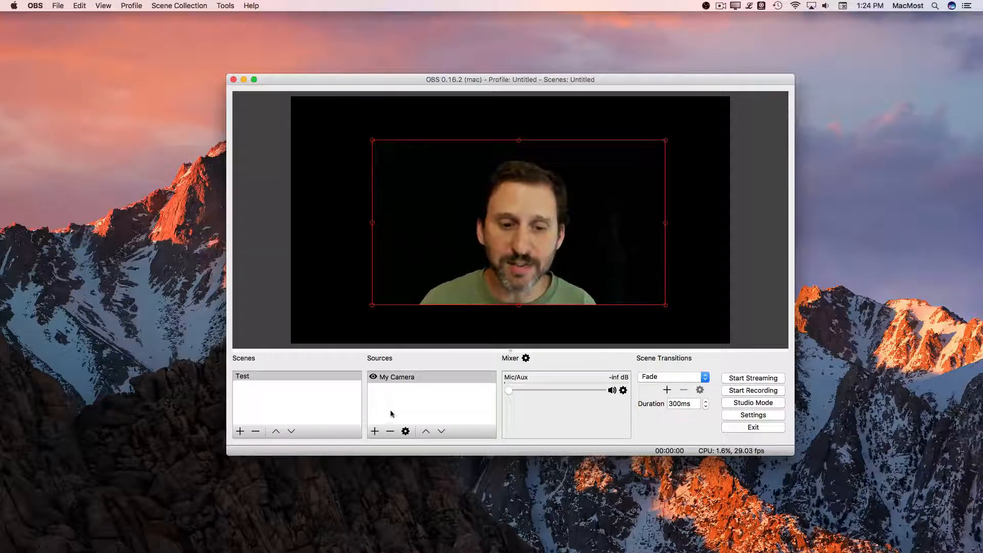
# Step: Add a Display Capture source for display 0 with the cursor shown and no crop
pyautogui.click(374, 431)
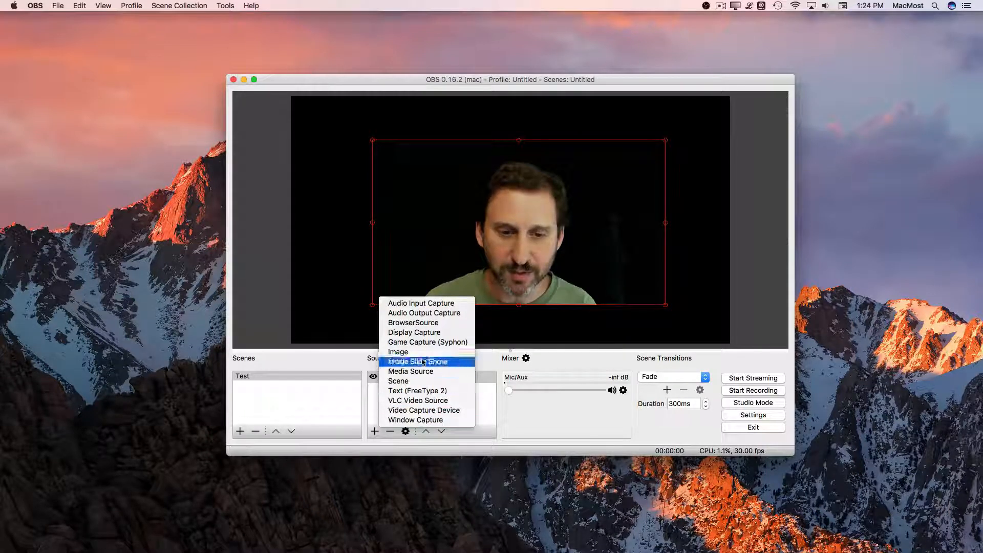
pyautogui.click(423, 333)
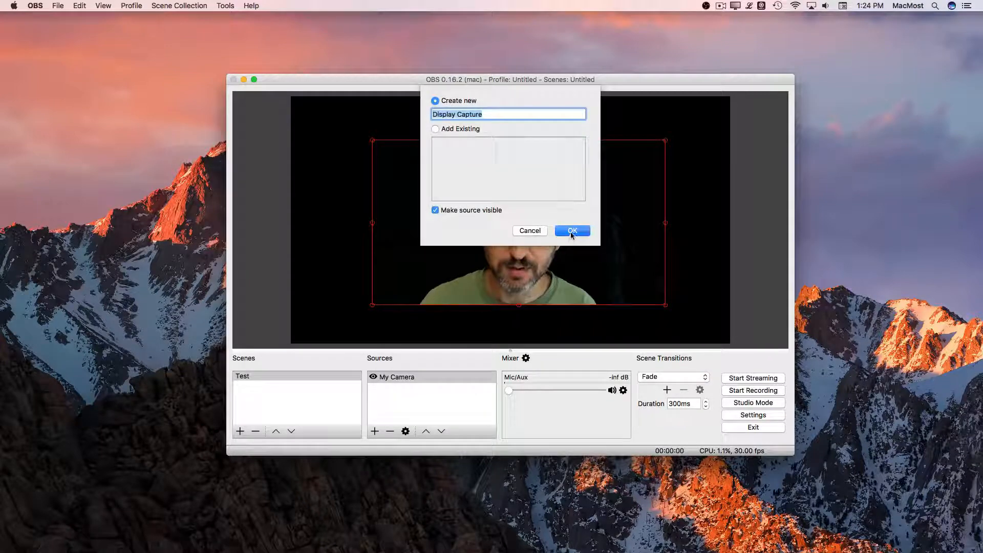
pyautogui.click(572, 228)
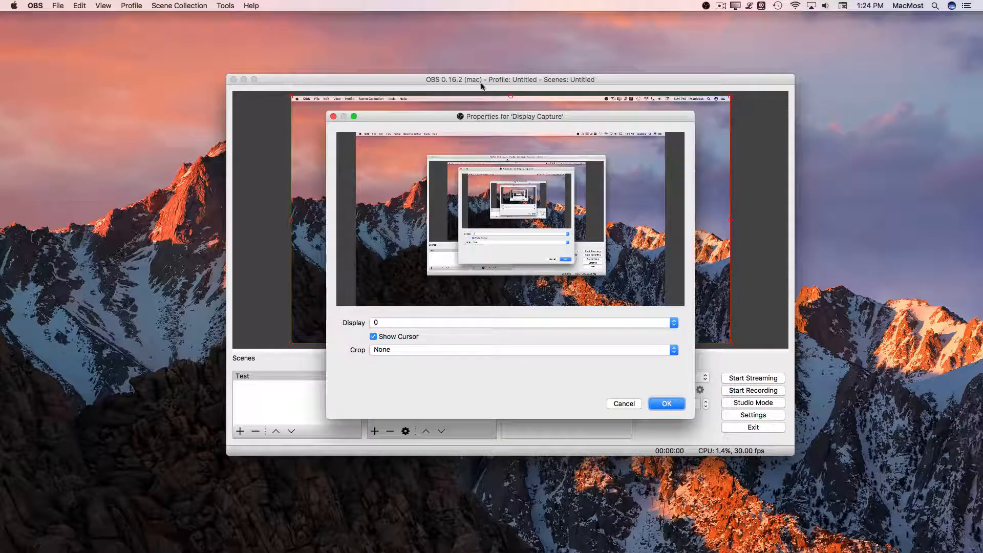
pyautogui.press('Return')
pyautogui.moveTo(482, 83); pyautogui.dragTo(390, 52)
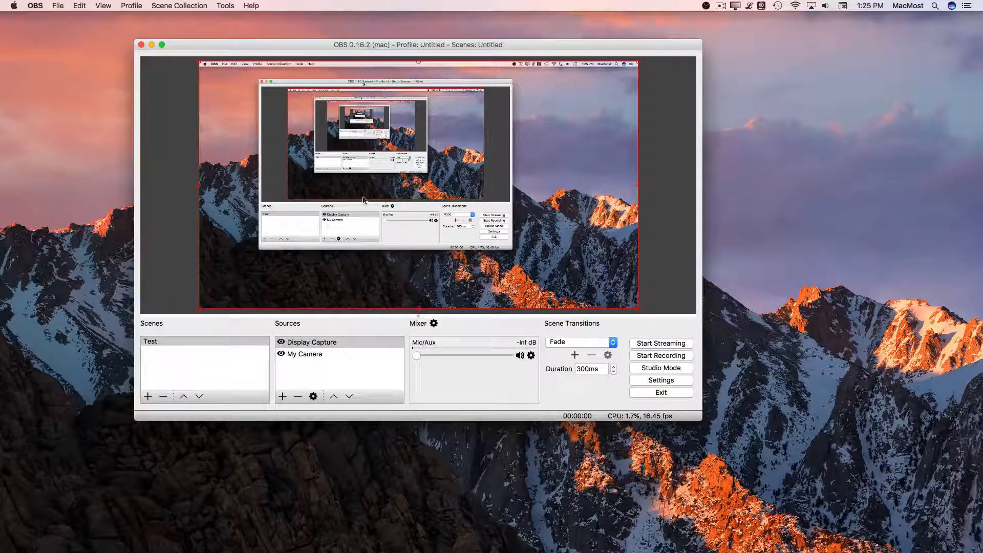
# Step: Place My Camera above Display Capture in the source order and shrink its picture into the canvas's lower-right corner
pyautogui.moveTo(307, 353); pyautogui.dragTo(310, 342)
pyautogui.moveTo(366, 203); pyautogui.dragTo(399, 212)
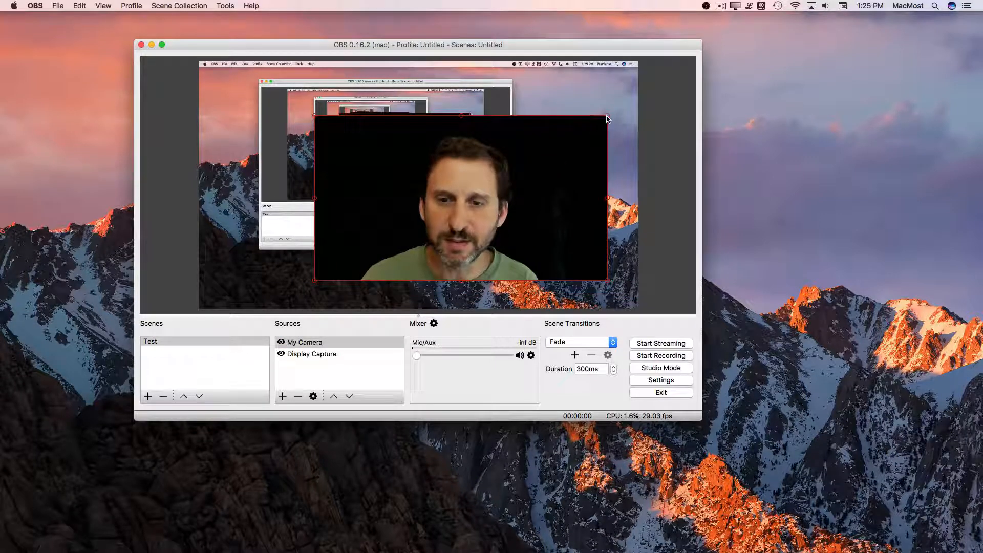
pyautogui.moveTo(607, 119); pyautogui.dragTo(575, 233)
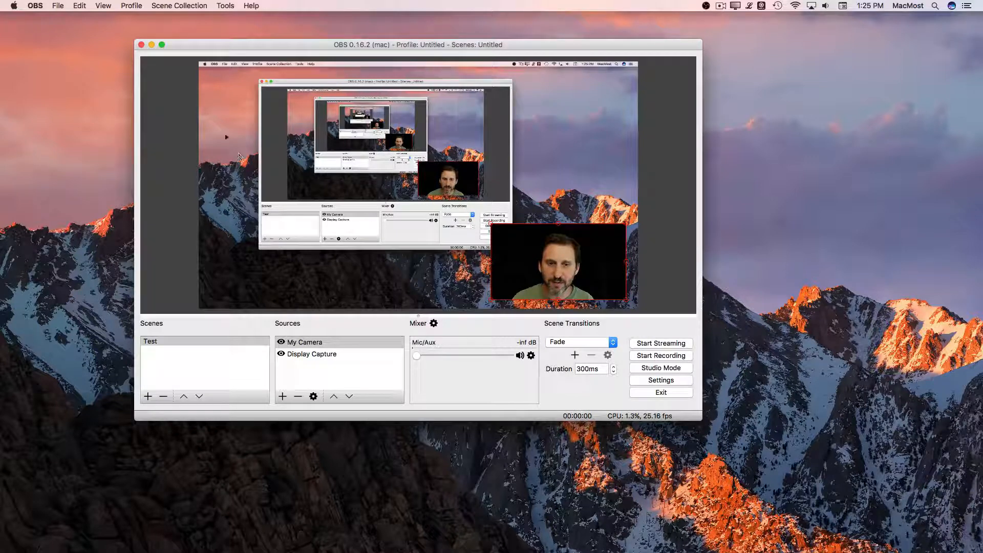
pyautogui.click(283, 396)
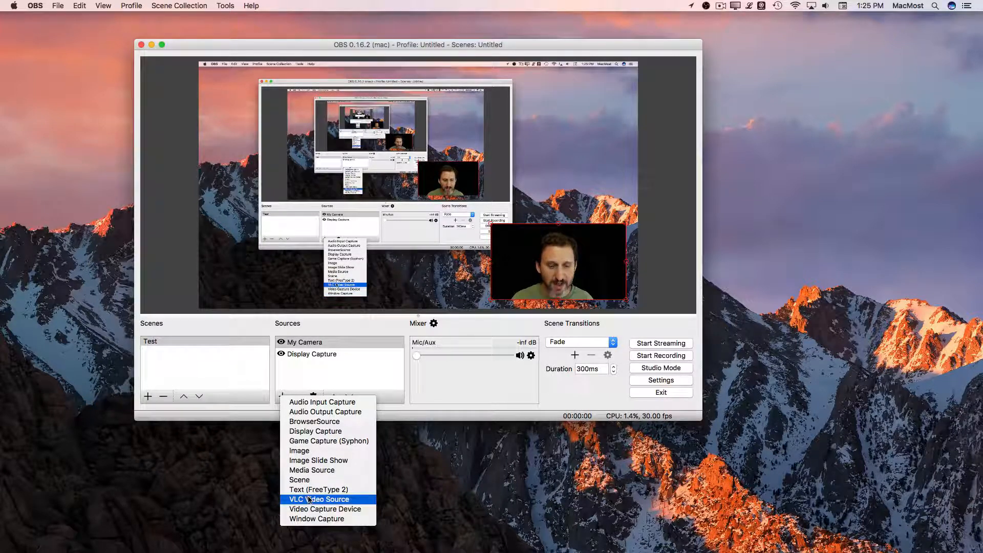
pyautogui.click(459, 315)
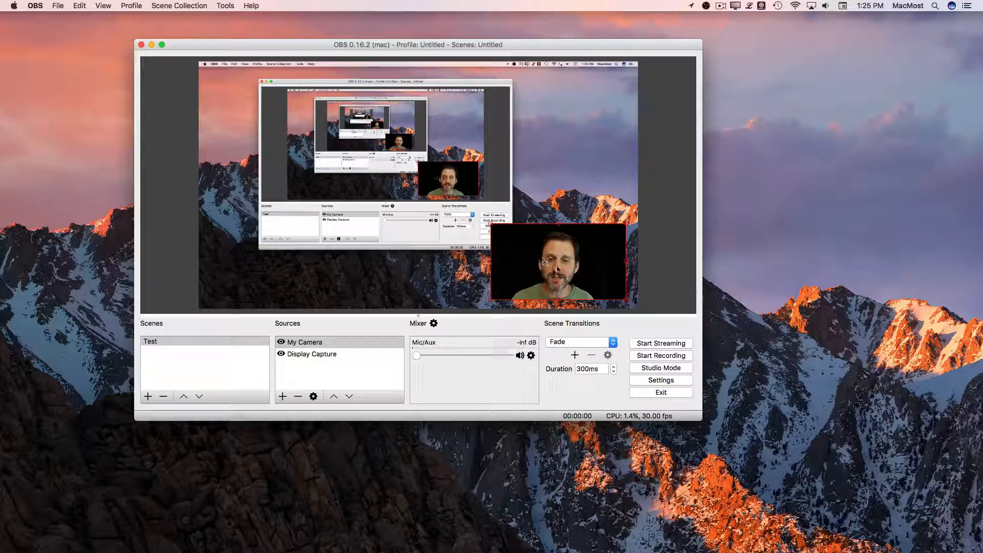
# Step: Create a second scene named Just Me
pyautogui.click(148, 397)
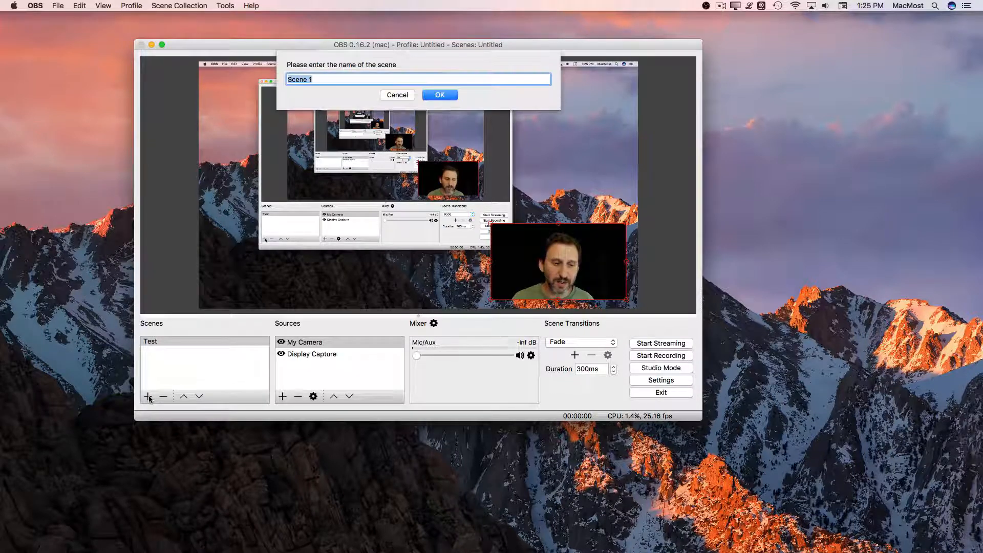
pyautogui.write('Just Me')
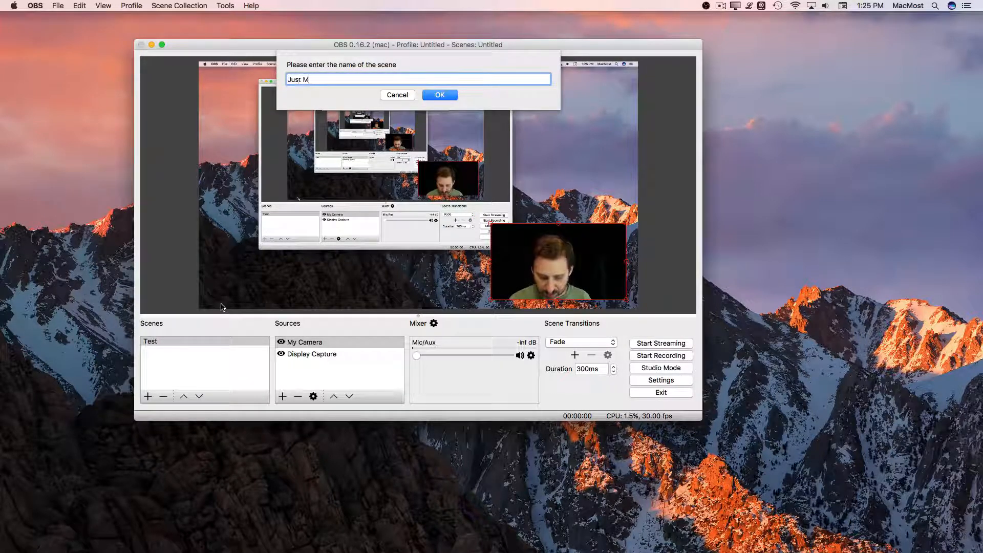
pyautogui.press('Return')
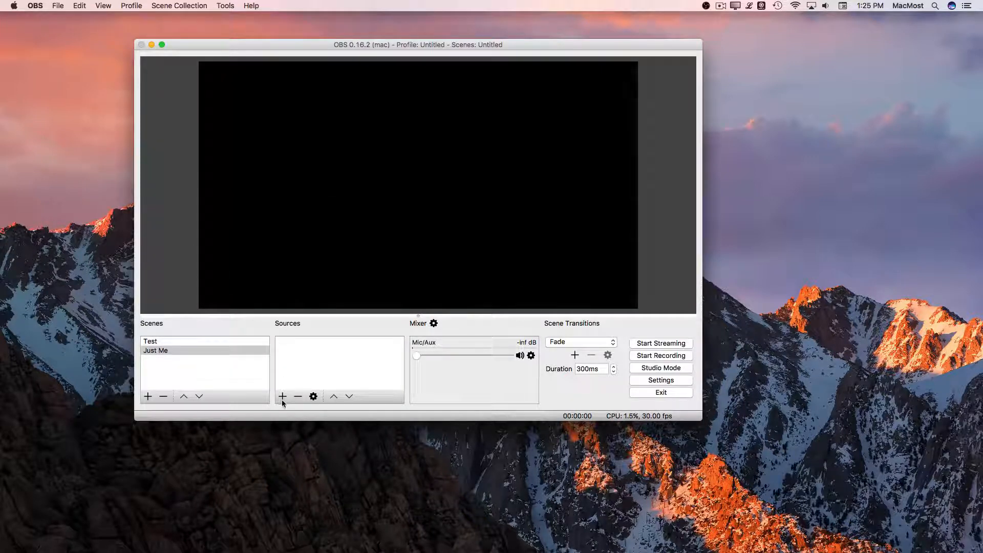
# Step: Add the existing My Camera source to the Just Me scene and enlarge it to fill the whole canvas
pyautogui.click(282, 397)
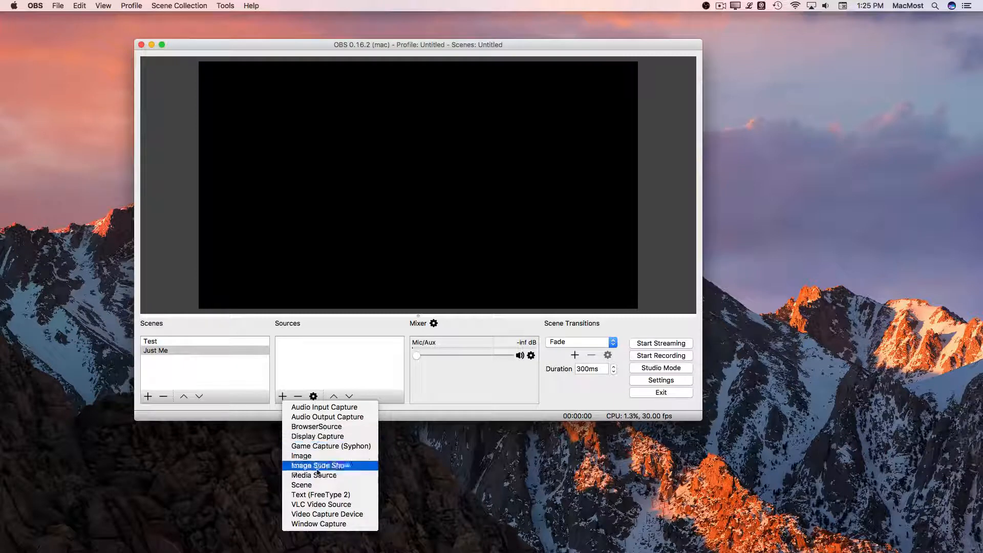
pyautogui.click(320, 514)
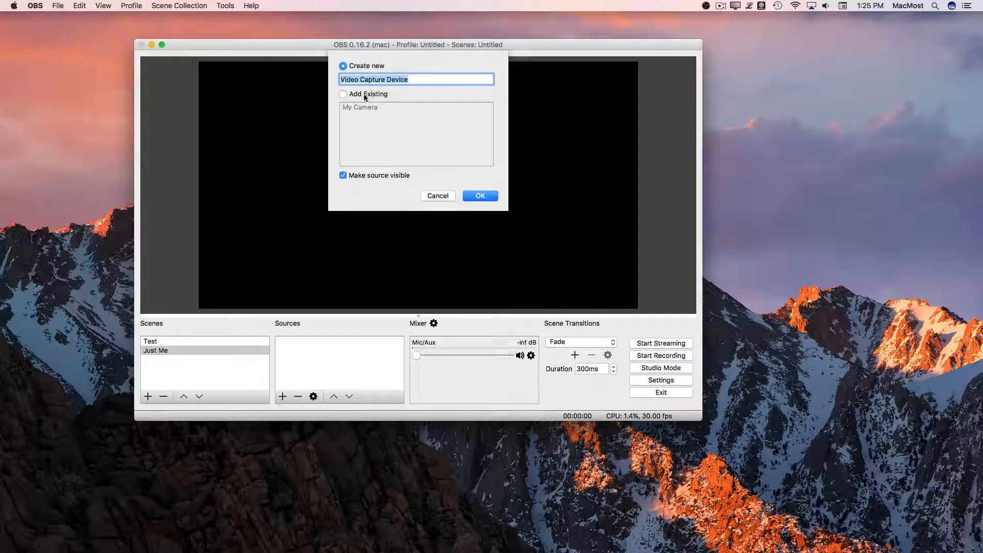
pyautogui.click(365, 94)
pyautogui.click(367, 107)
pyautogui.click(480, 196)
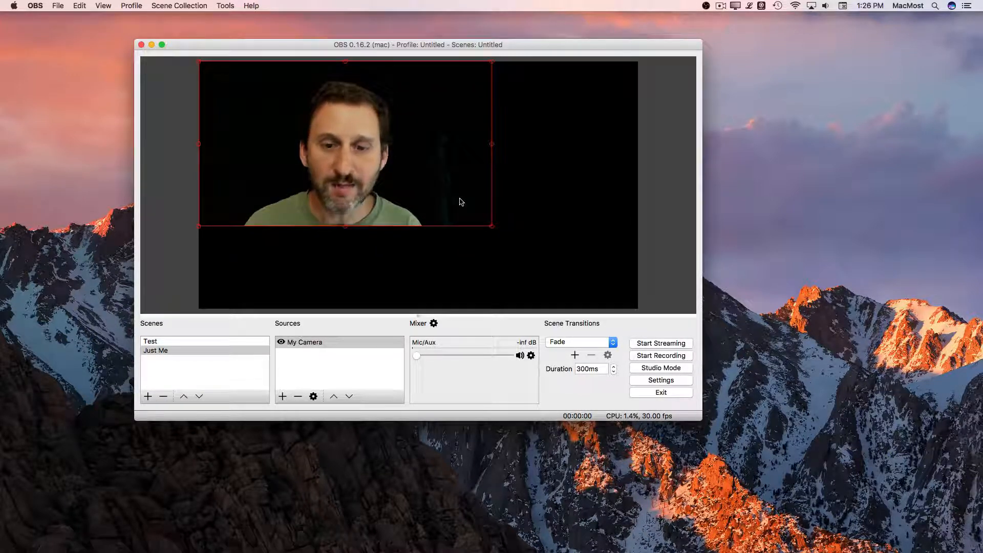
pyautogui.moveTo(492, 225); pyautogui.dragTo(642, 306)
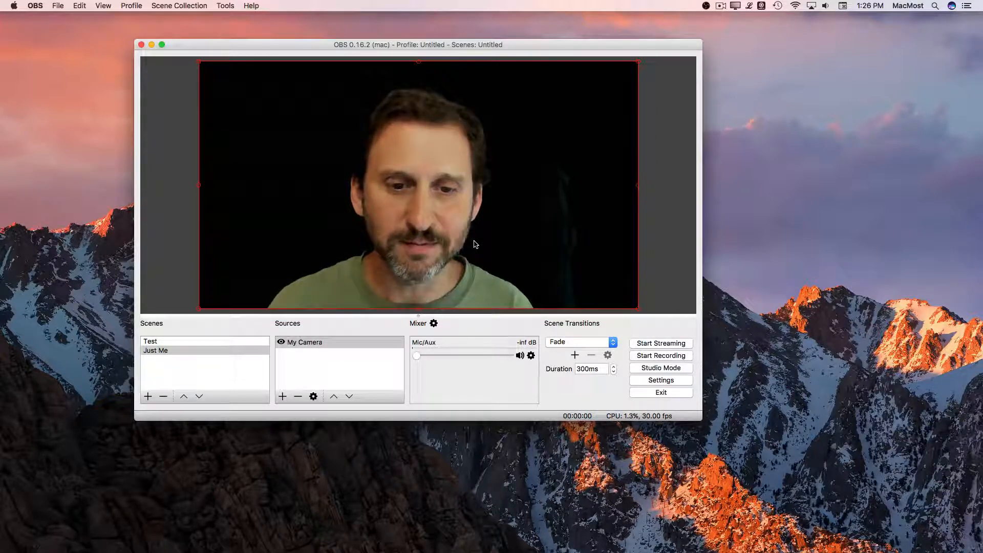
# Step: Switch repeatedly between the Test and Just Me scenes to preview the transition, return to Test, and look at the available transition types
pyautogui.click(158, 342)
pyautogui.click(156, 350)
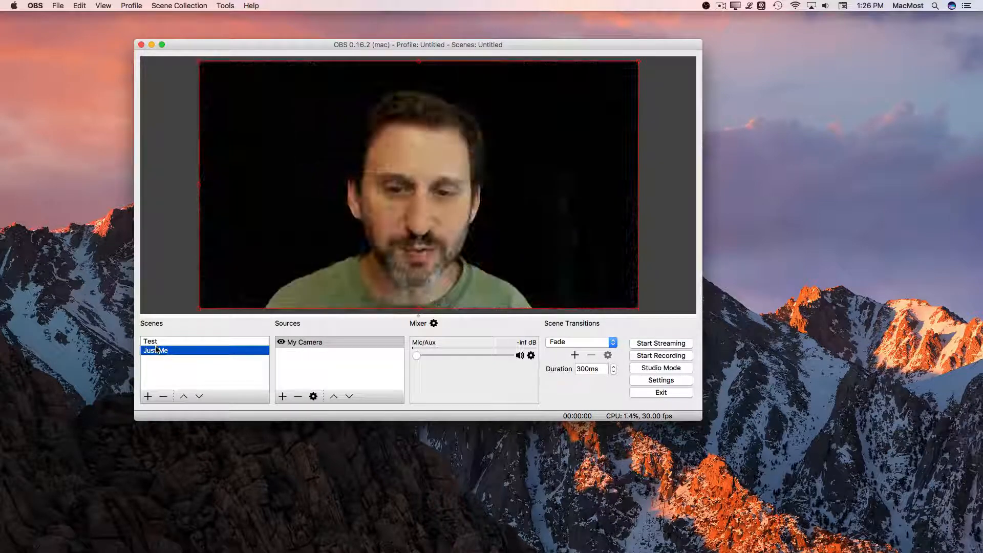
pyautogui.click(157, 342)
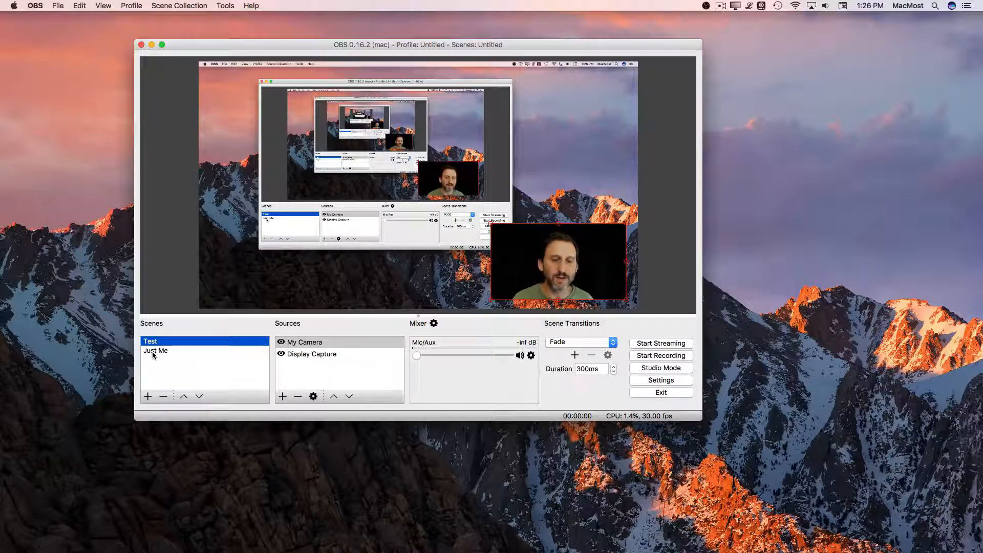
pyautogui.click(152, 352)
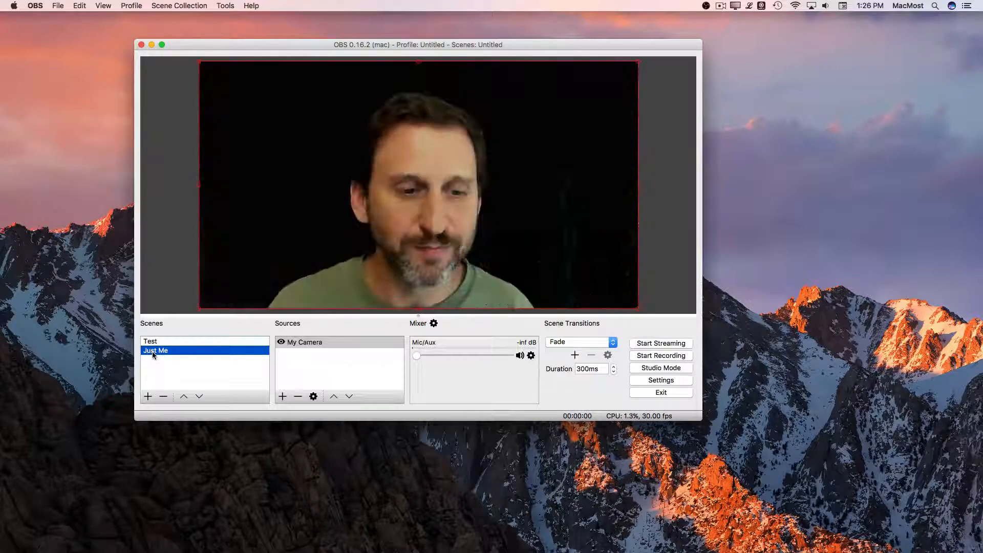
pyautogui.click(155, 343)
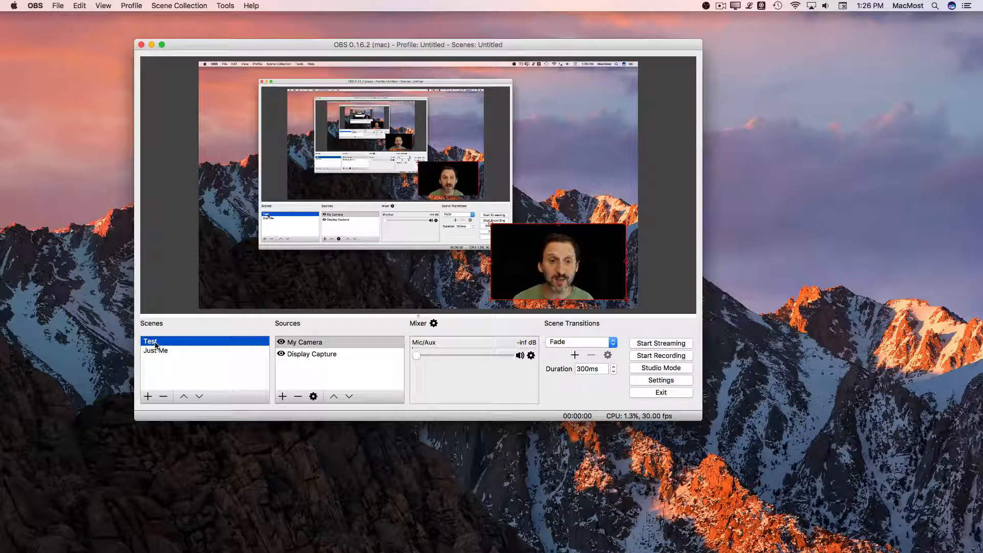
pyautogui.click(156, 352)
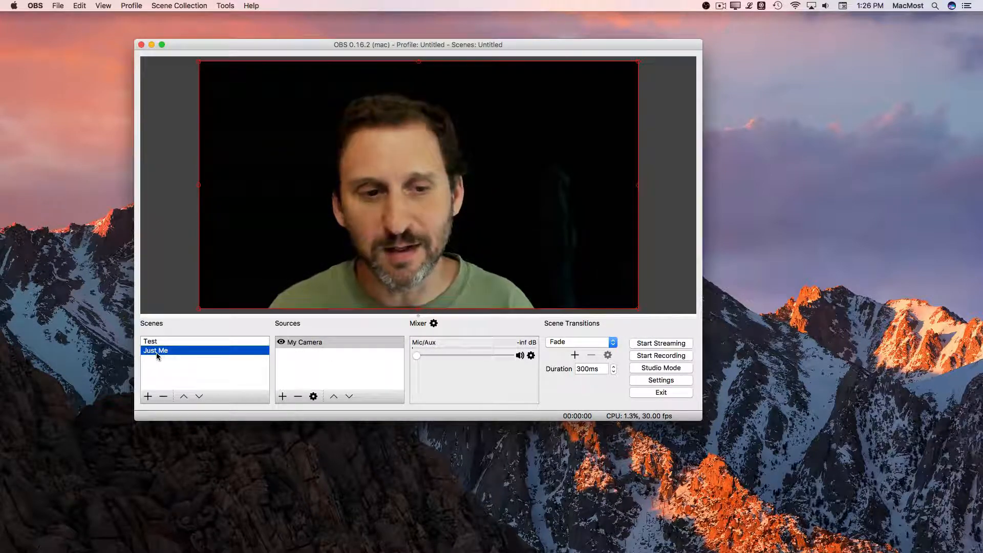
pyautogui.click(158, 342)
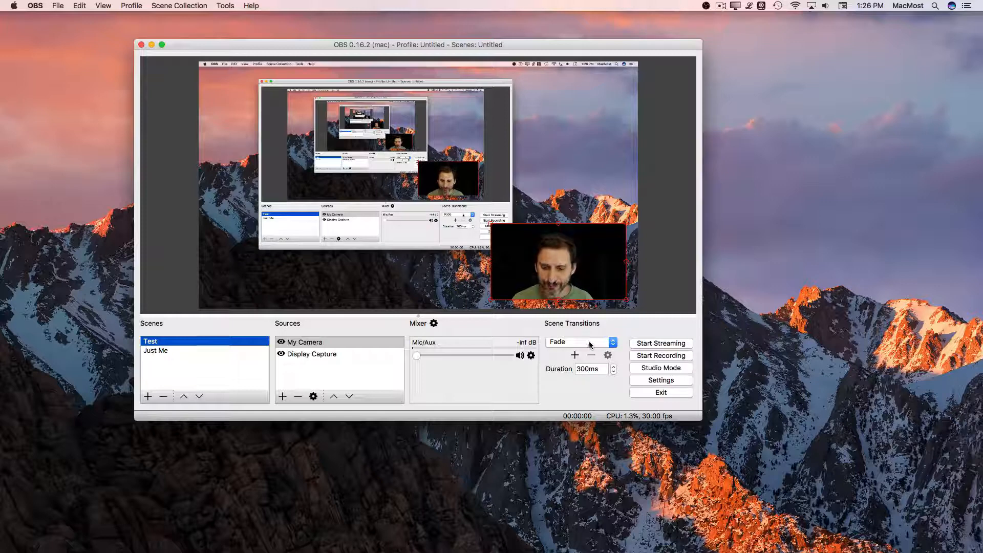
pyautogui.click(590, 342)
pyautogui.click(588, 341)
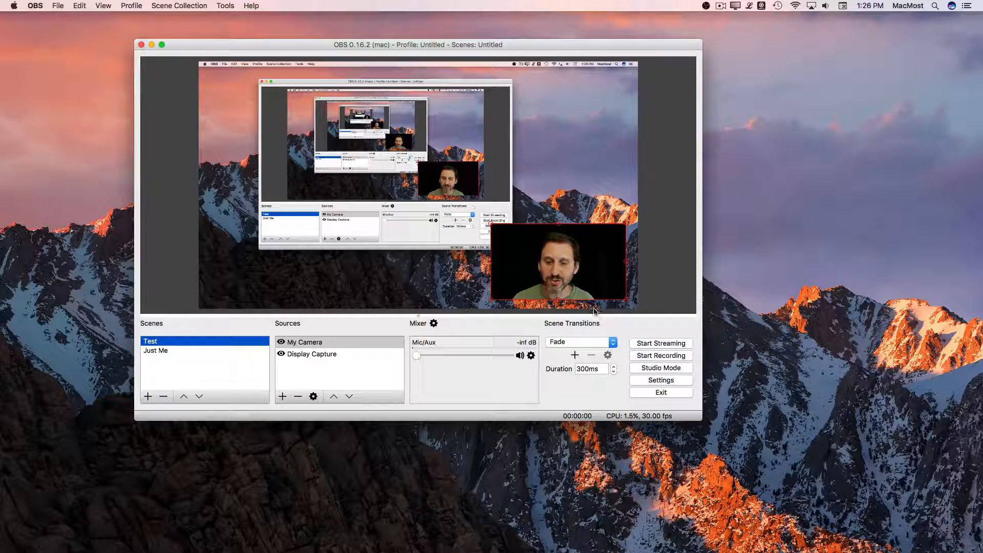
# Step: Open the settings and review the general options, the stream types and the list of available streaming services
pyautogui.click(659, 384)
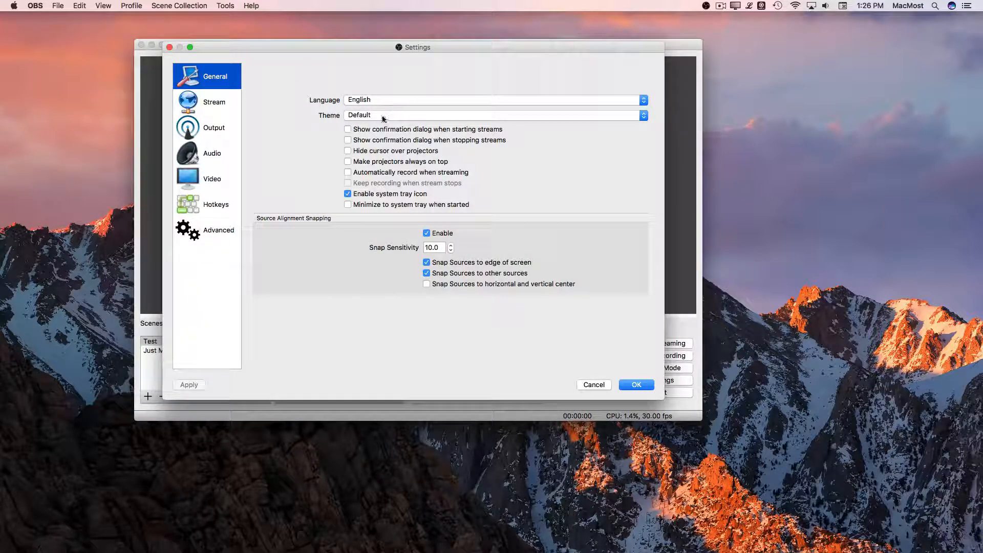
pyautogui.click(198, 103)
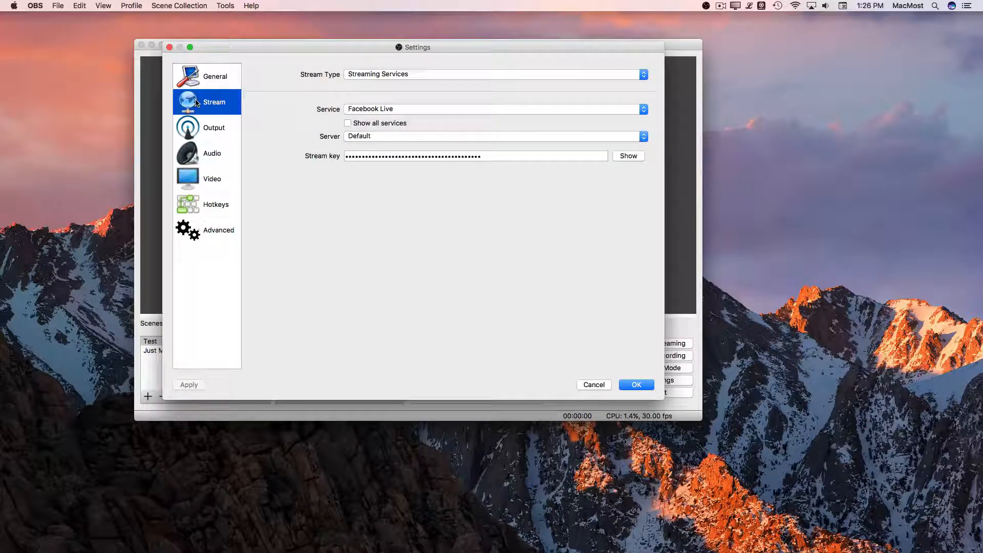
pyautogui.click(402, 78)
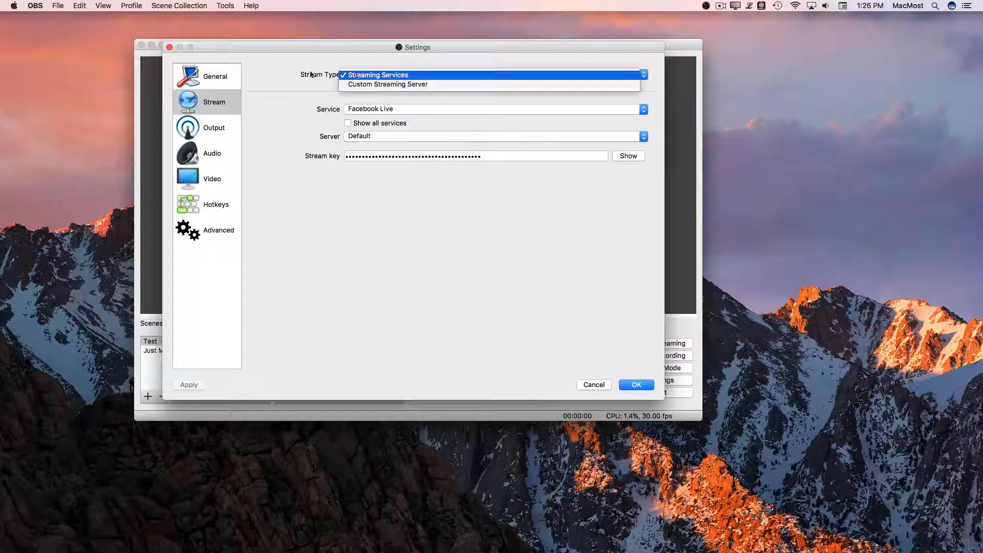
pyautogui.click(378, 75)
pyautogui.click(368, 109)
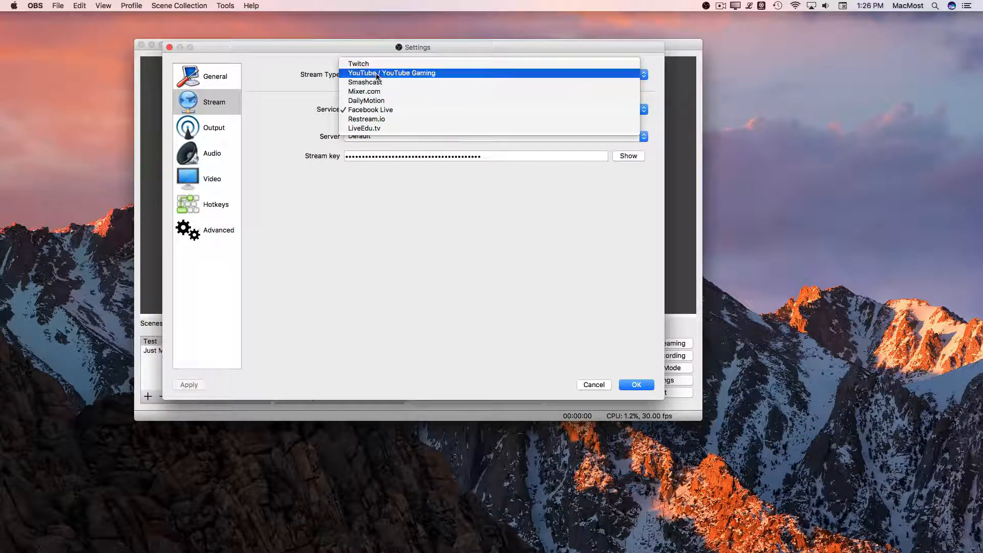
pyautogui.click(367, 152)
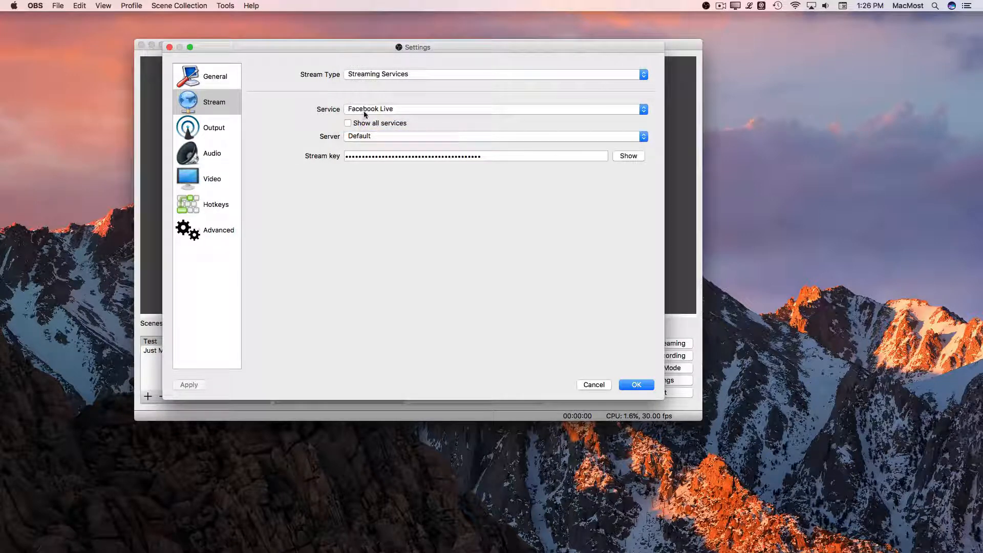
pyautogui.click(365, 113)
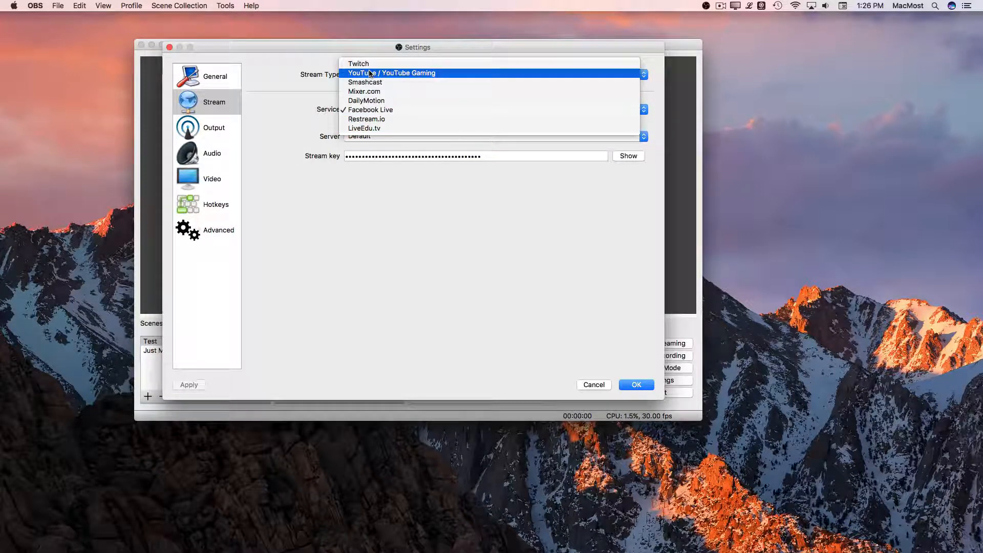
pyautogui.click(297, 90)
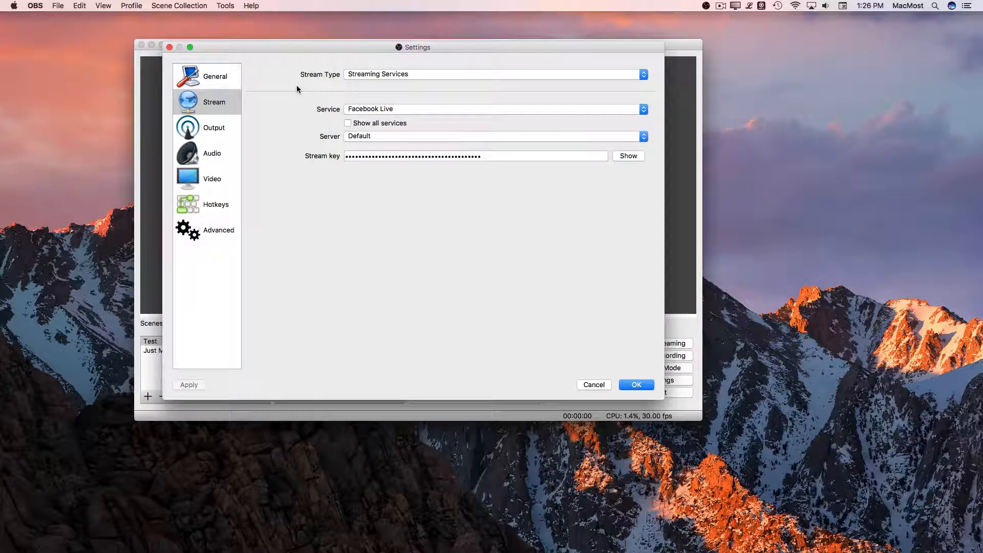
# Step: Try the Custom Streaming Server stream type to see its fields, and return the stream type to Streaming Services
pyautogui.click(380, 109)
pyautogui.click(381, 94)
pyautogui.click(372, 74)
pyautogui.click(374, 84)
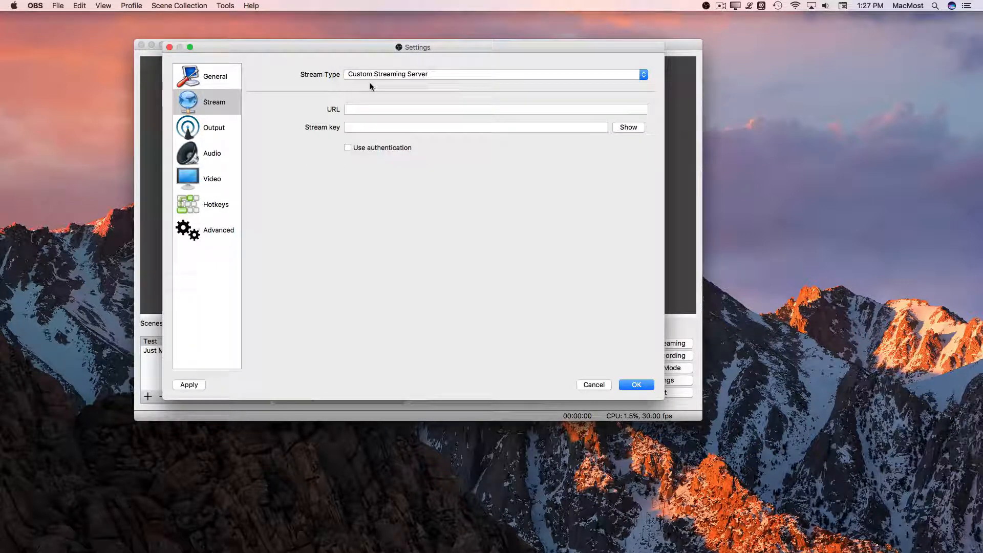
pyautogui.click(373, 75)
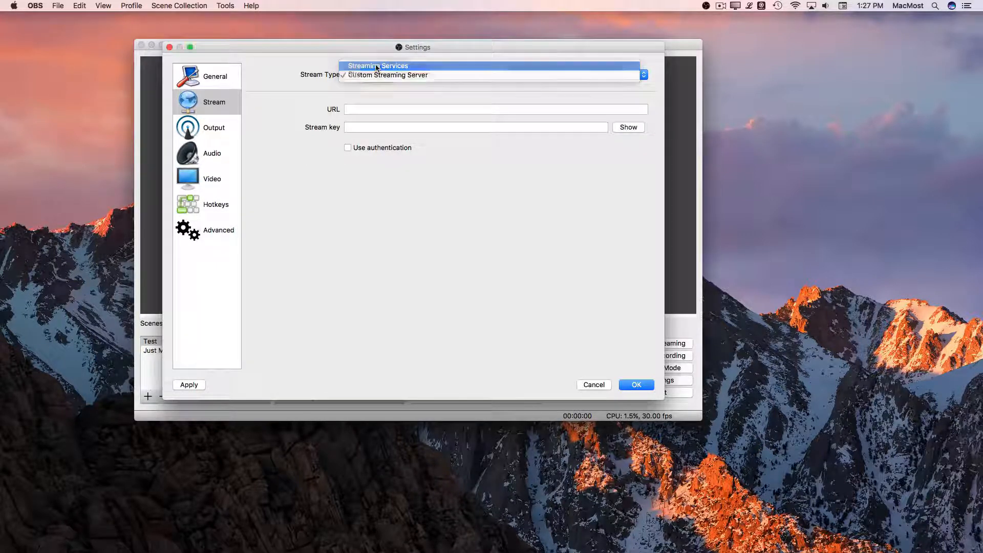
pyautogui.click(376, 67)
# Step: Review the Output, Audio, Video, Hotkeys and Advanced settings, including the available output modes, and close the settings without saving
pyautogui.click(210, 126)
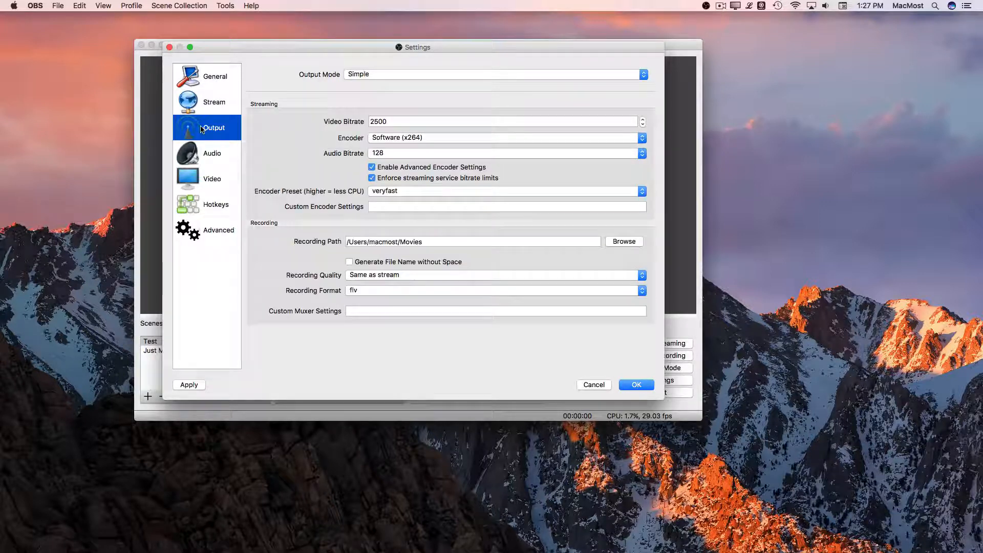
pyautogui.click(376, 76)
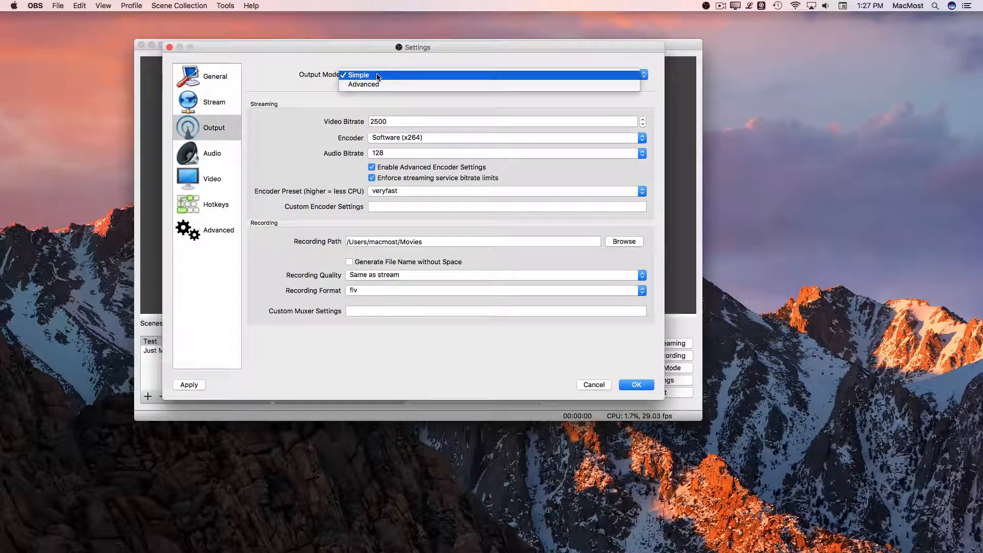
pyautogui.click(276, 89)
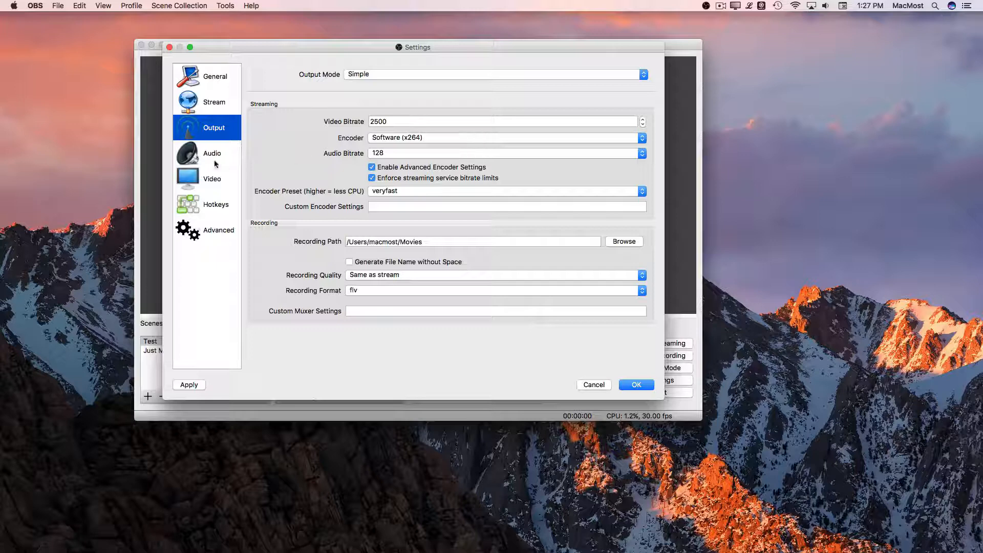
pyautogui.click(197, 156)
pyautogui.click(200, 177)
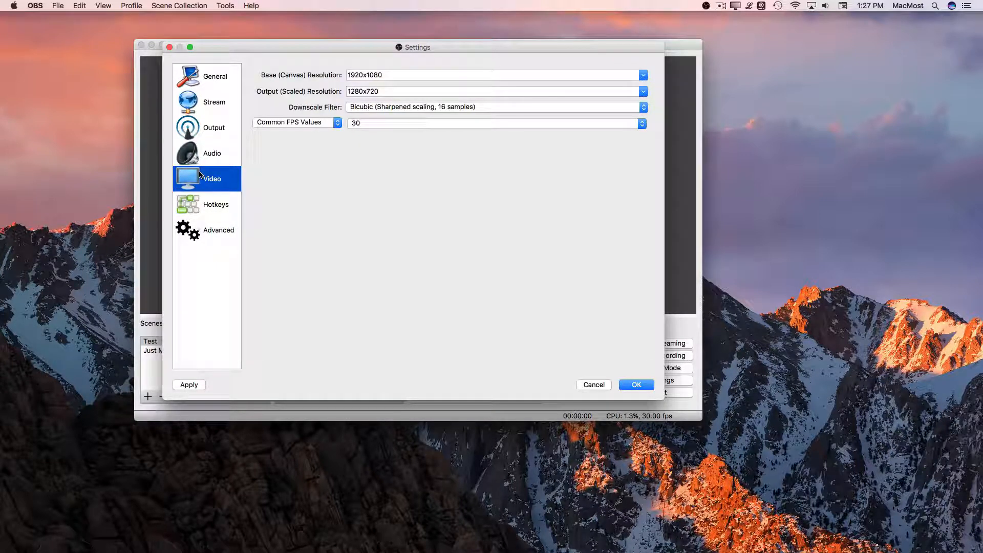
pyautogui.click(208, 206)
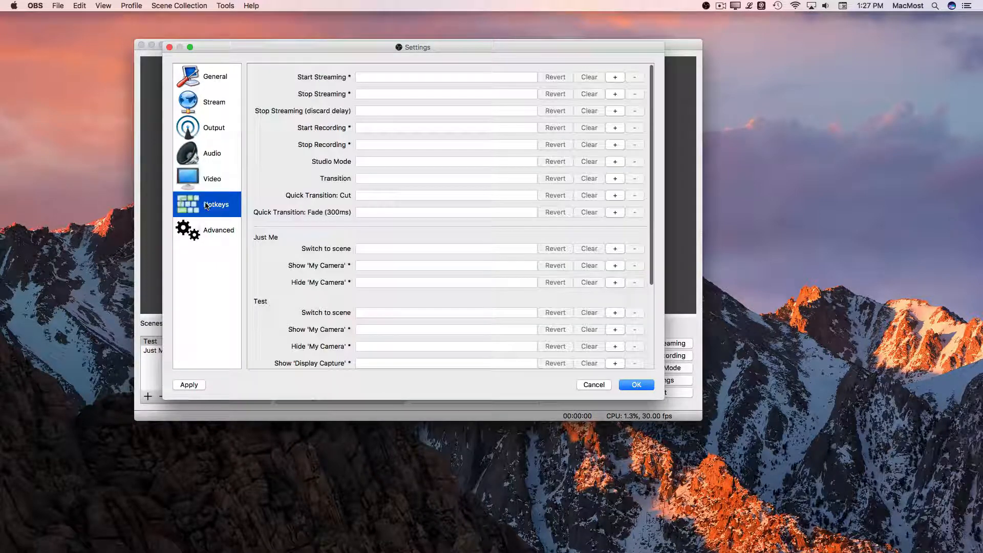
pyautogui.click(202, 229)
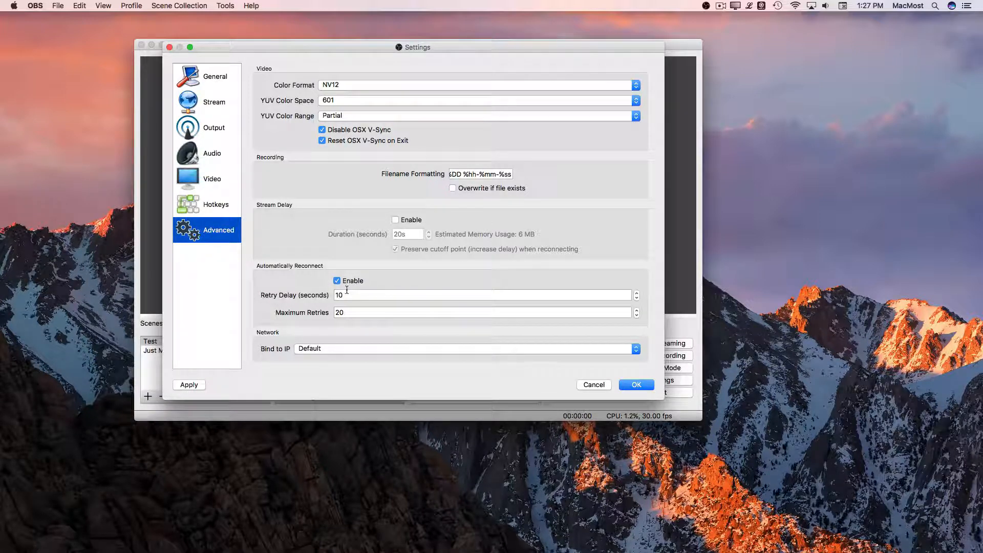
pyautogui.click(594, 384)
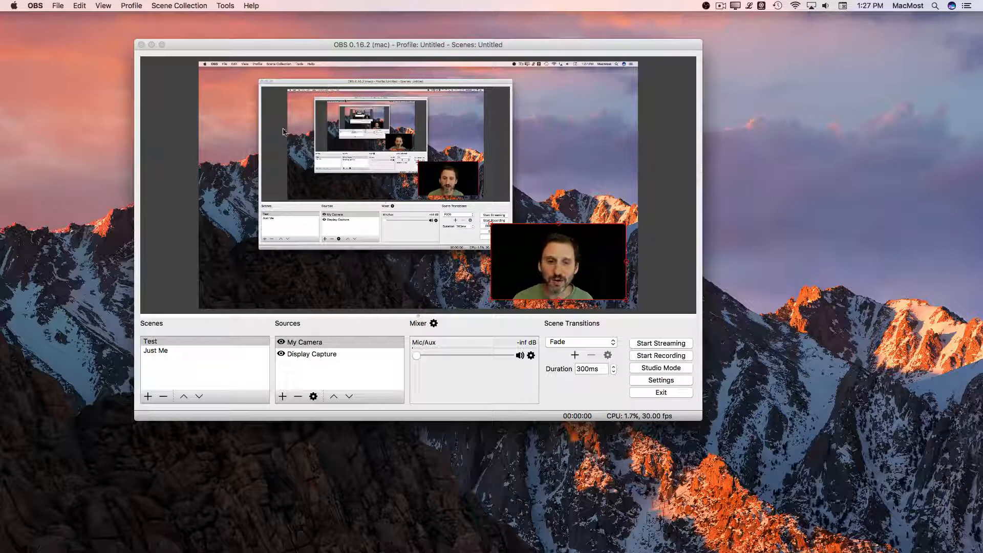
# Step: Look through the application's commands, reopen the preferences to view the Advanced settings, and close them without saving
pyautogui.click(179, 6)
pyautogui.moveTo(137, 4)
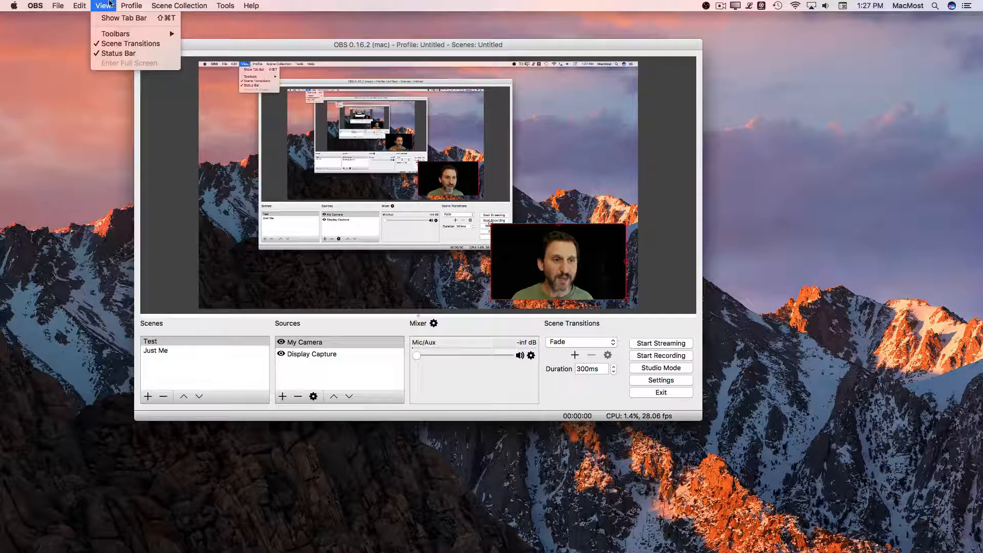
pyautogui.moveTo(60, 3)
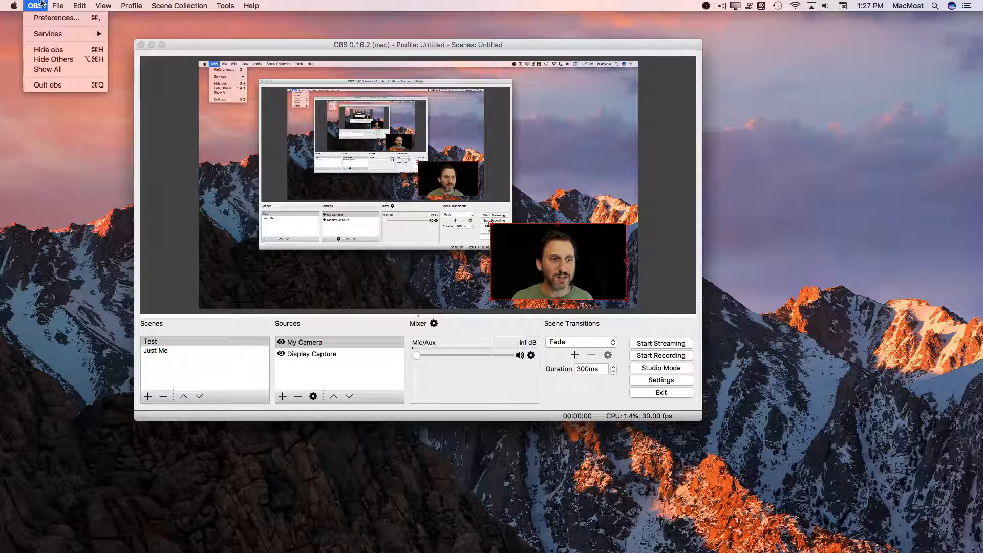
pyautogui.click(46, 15)
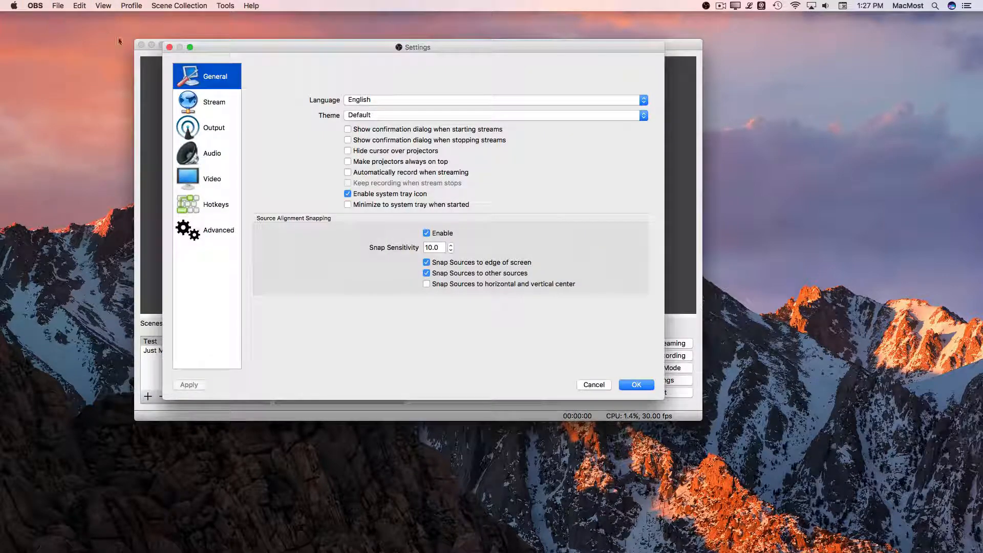
pyautogui.click(184, 229)
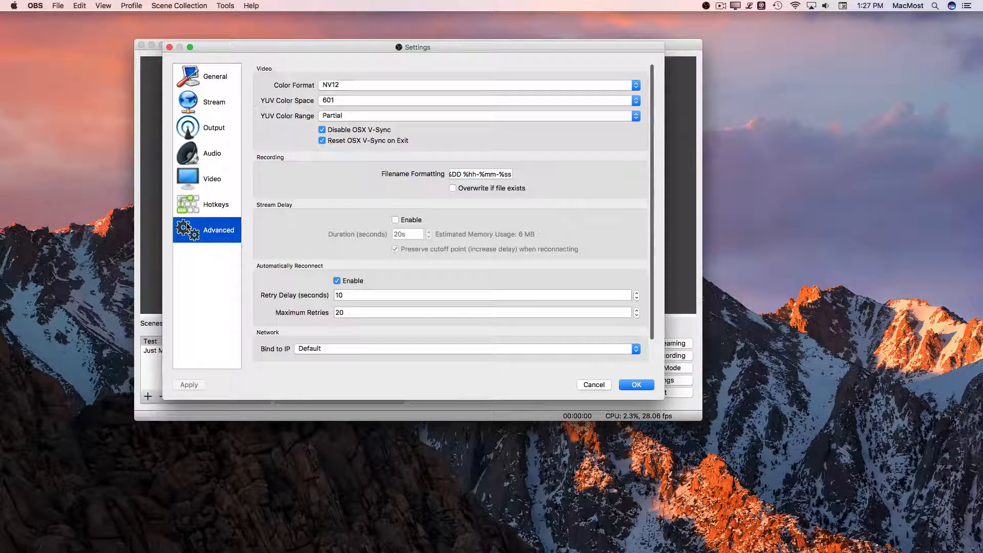
pyautogui.click(590, 388)
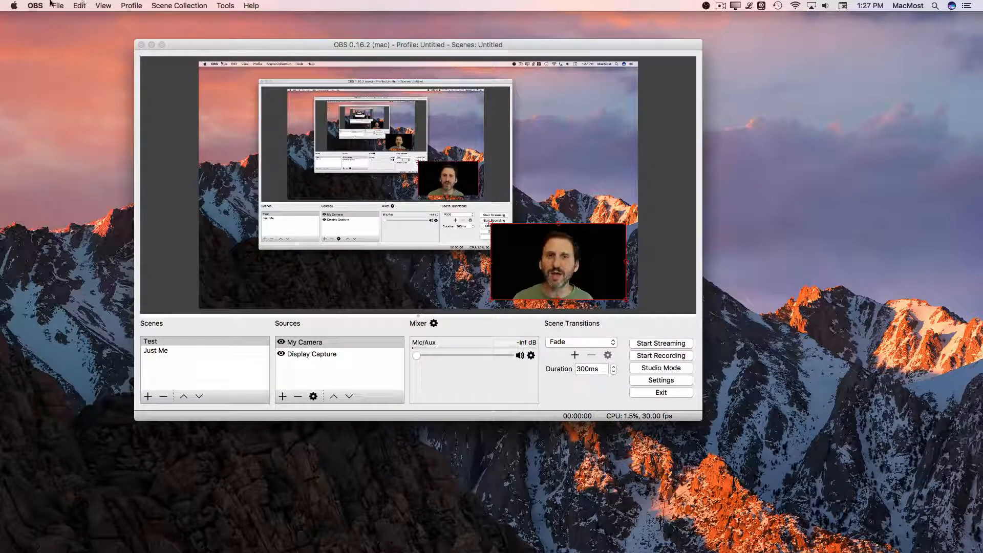
pyautogui.click(179, 6)
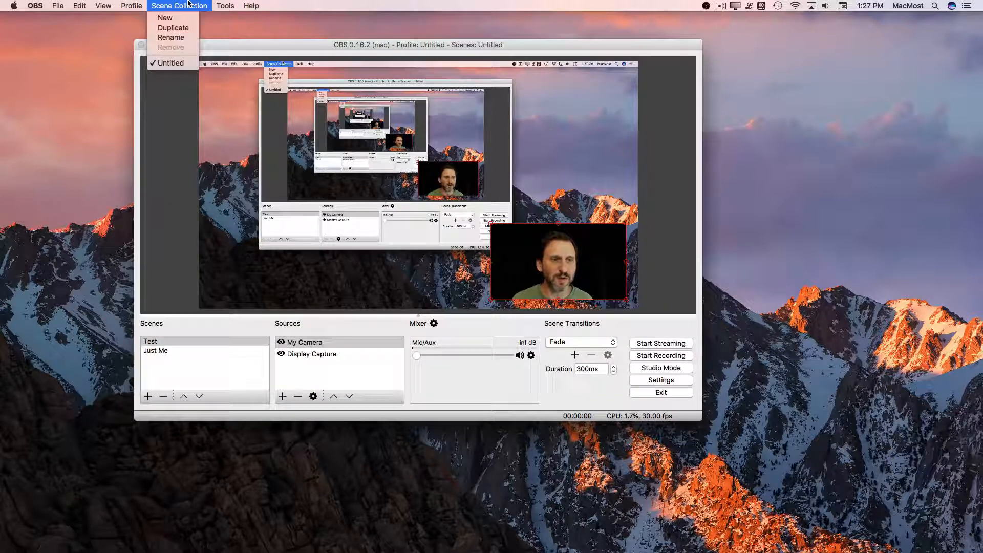
pyautogui.click(224, 5)
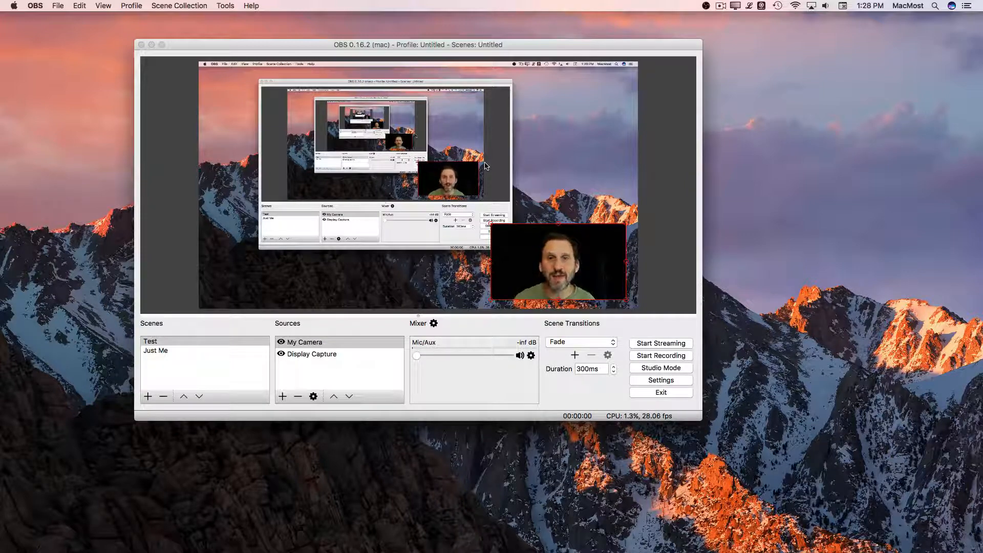
# Step: Preview the Just Me scene, return to Test, and look at the source types that can be added to it
pyautogui.click(175, 351)
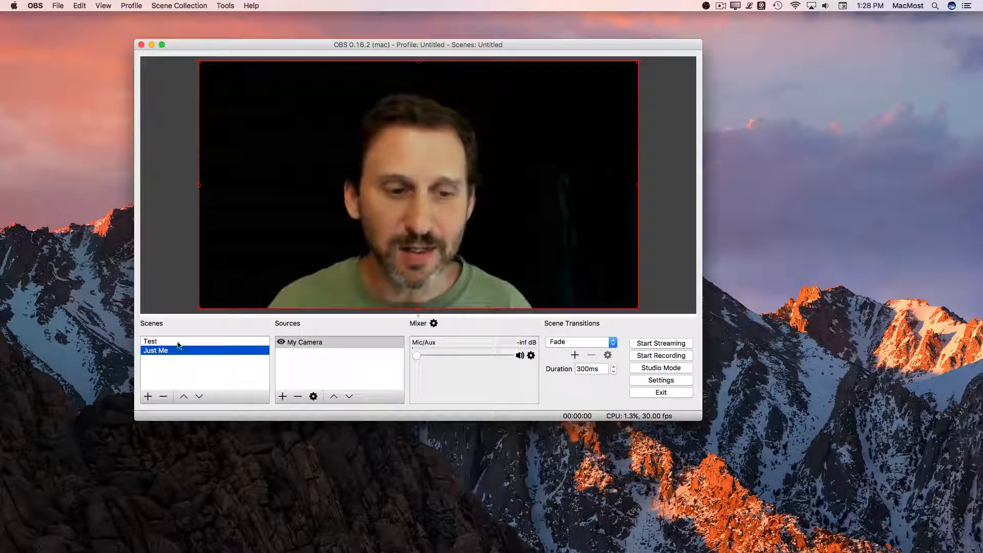
pyautogui.click(204, 341)
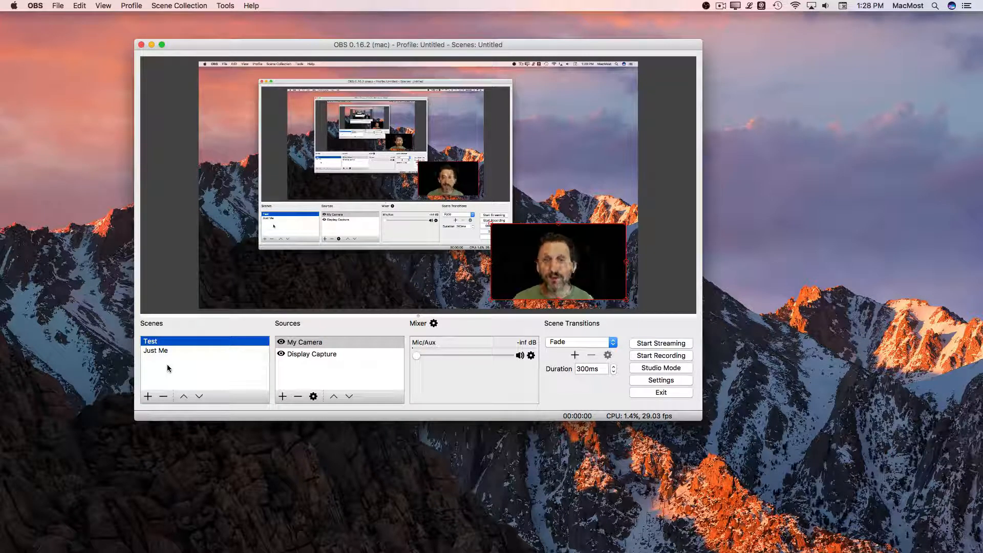
pyautogui.click(283, 396)
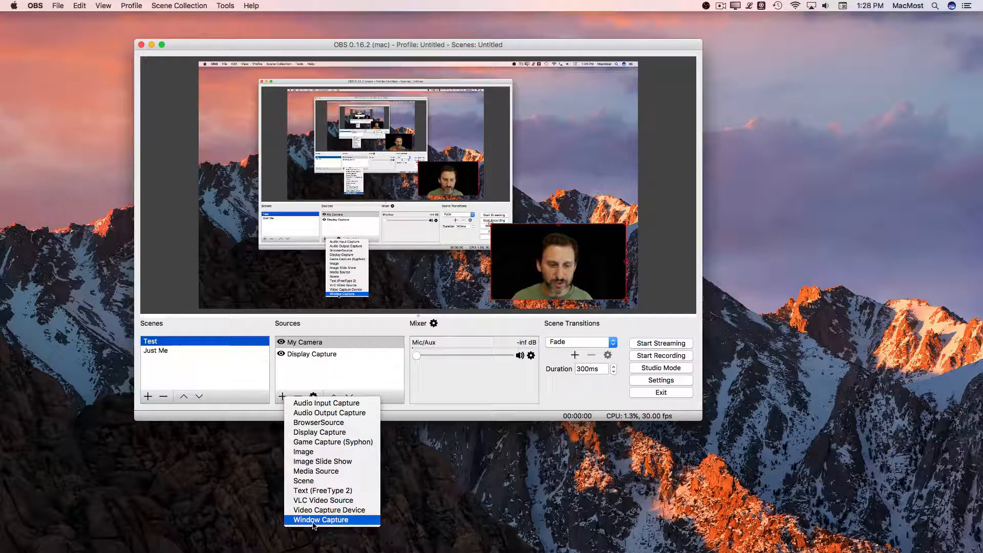
pyautogui.click(219, 315)
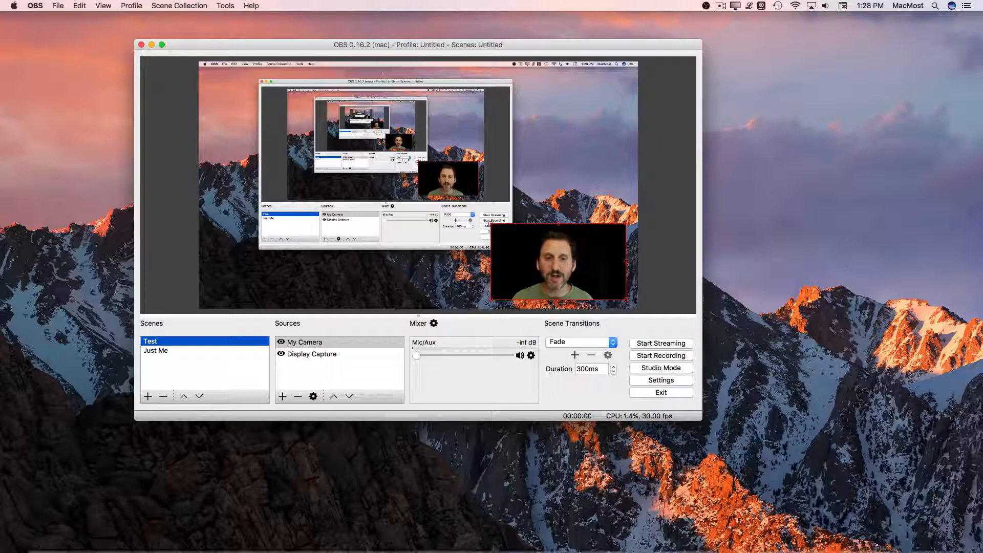
# Step: Switch to Safari and view the OBS Studio home page and its full web address
pyautogui.moveTo(251, 550)
pyautogui.click(138, 533)
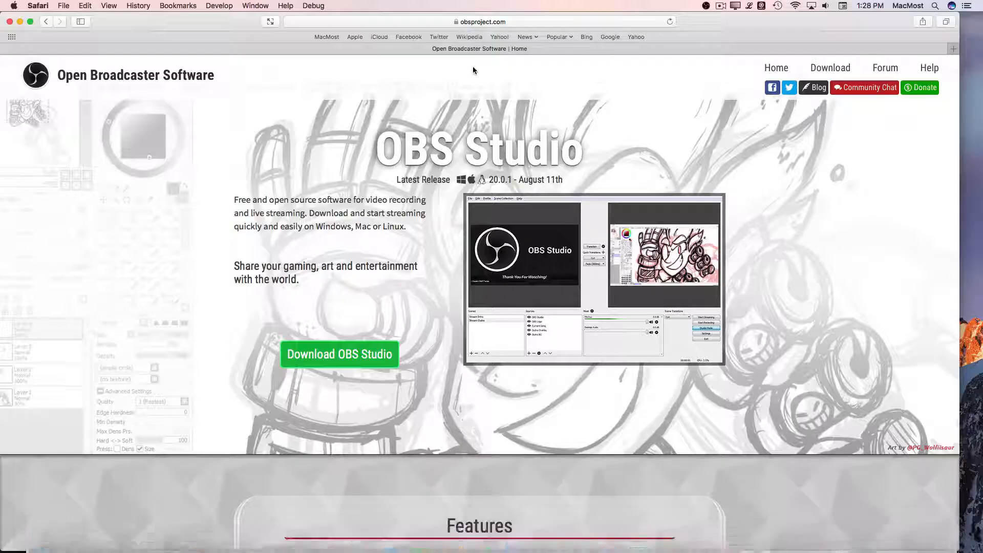
pyautogui.click(486, 25)
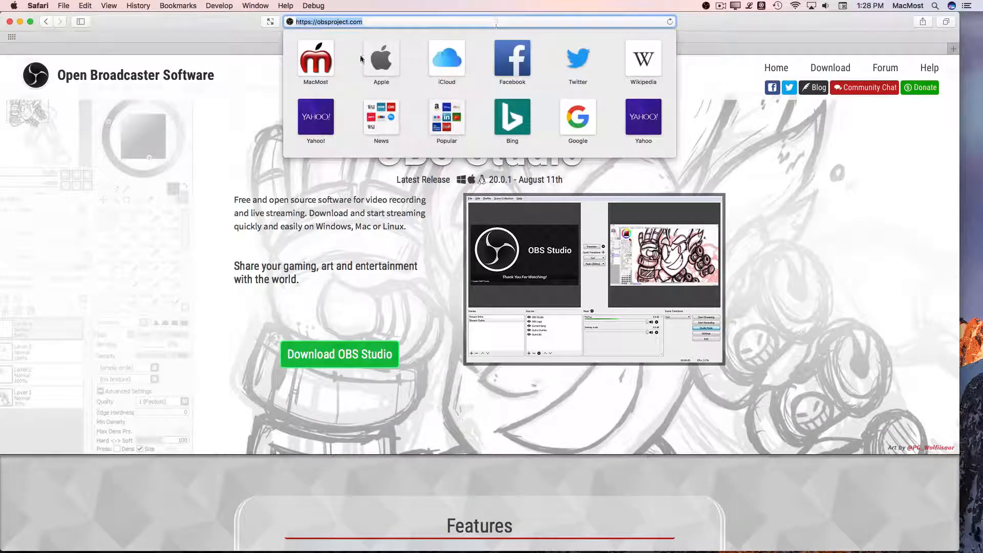
pyautogui.click(156, 228)
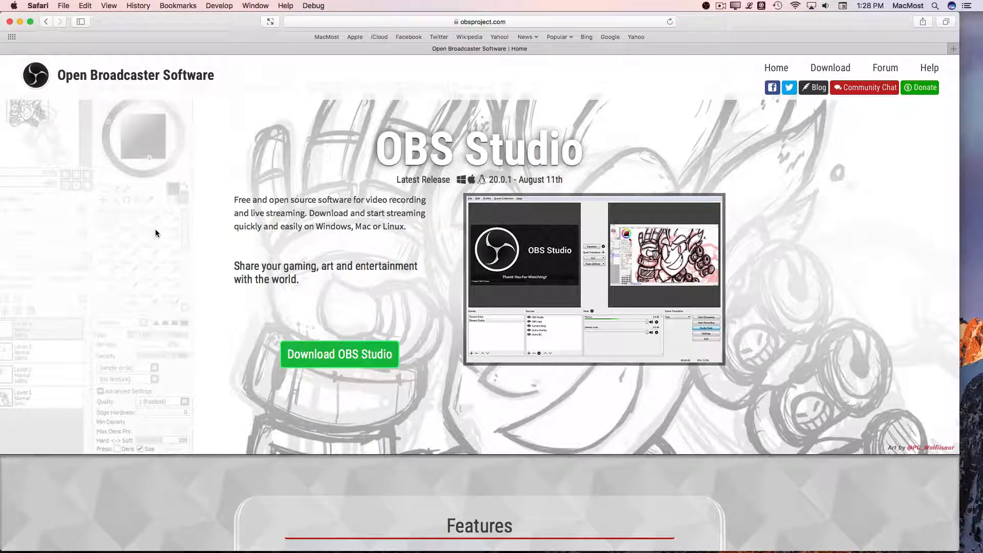